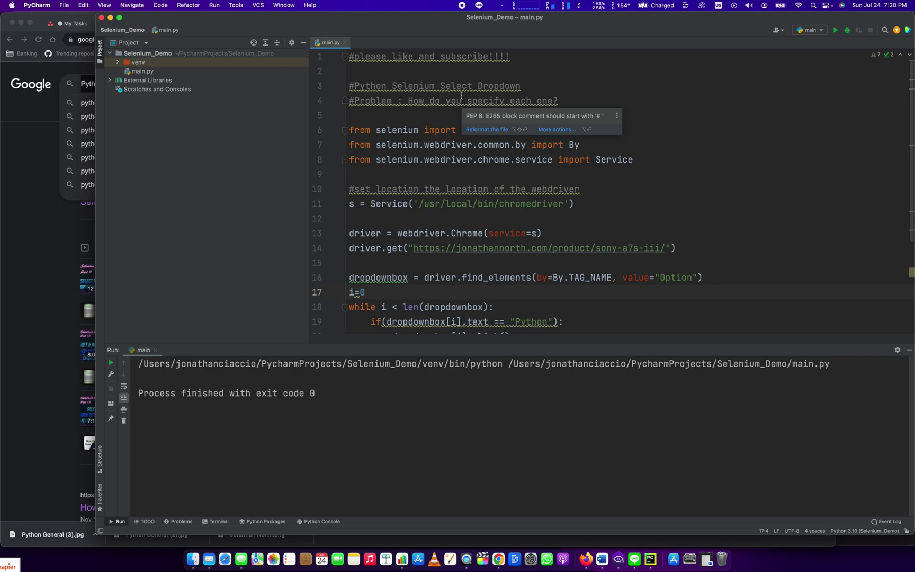
Step: Review the script's Select Dropdown comments and its existing dropdownbox loop code
click(461, 89)
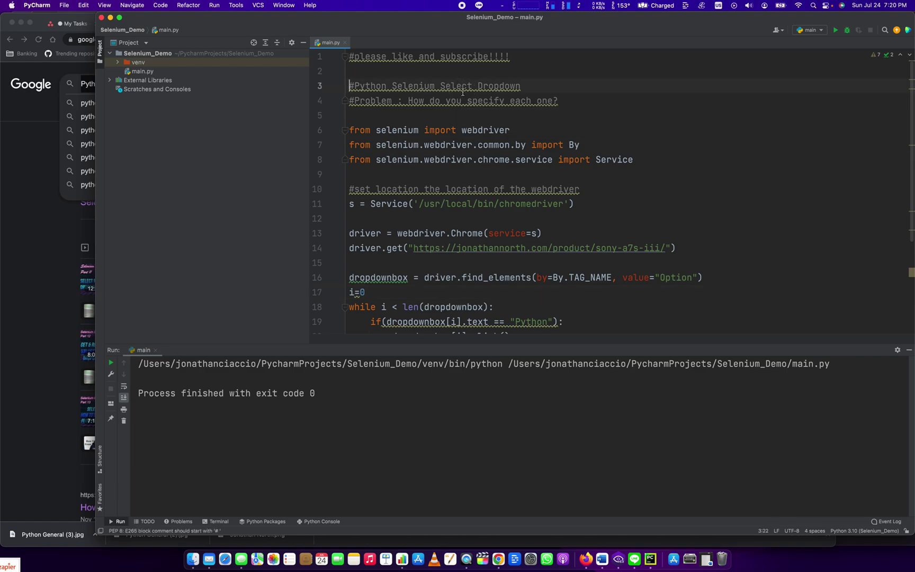
click(563, 113)
shift+click(413, 100)
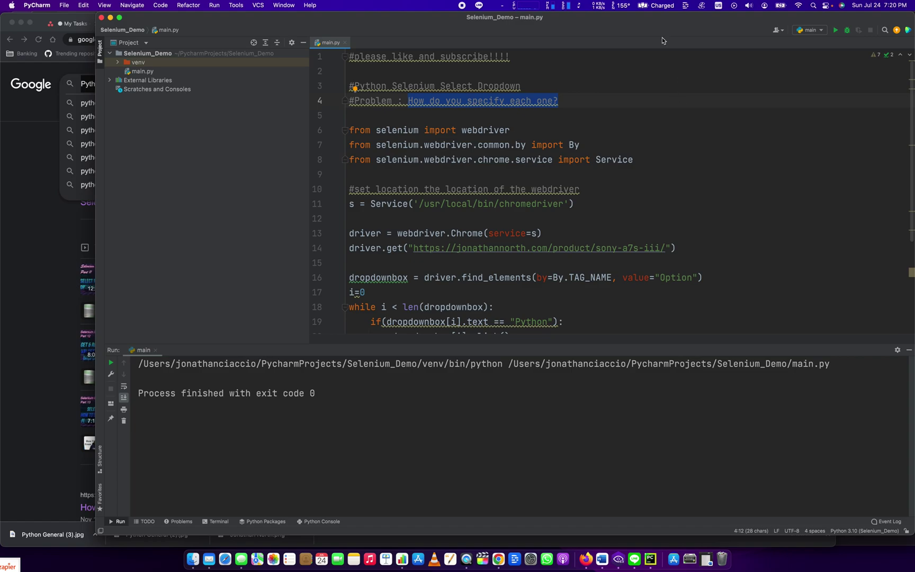
click(673, 277)
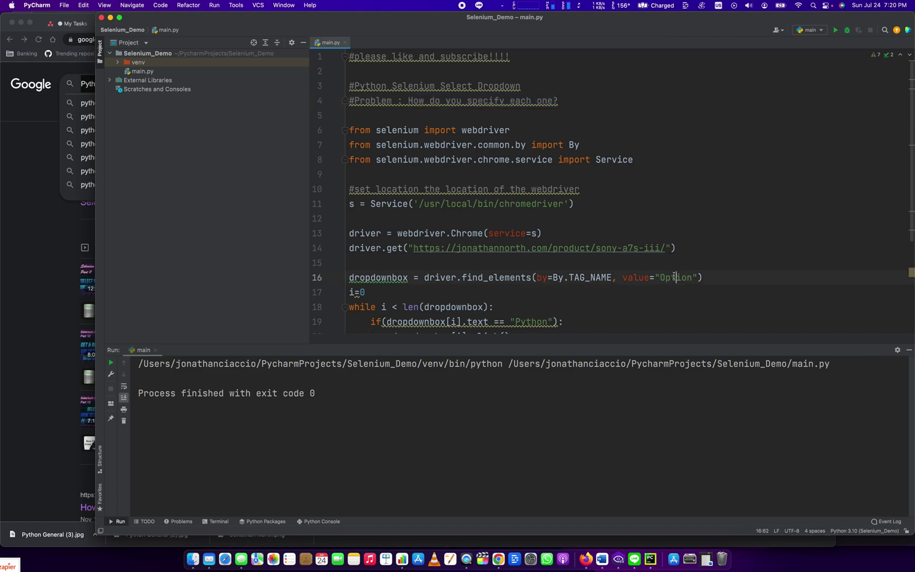
click(469, 84)
scroll(516, 229, down, 3)
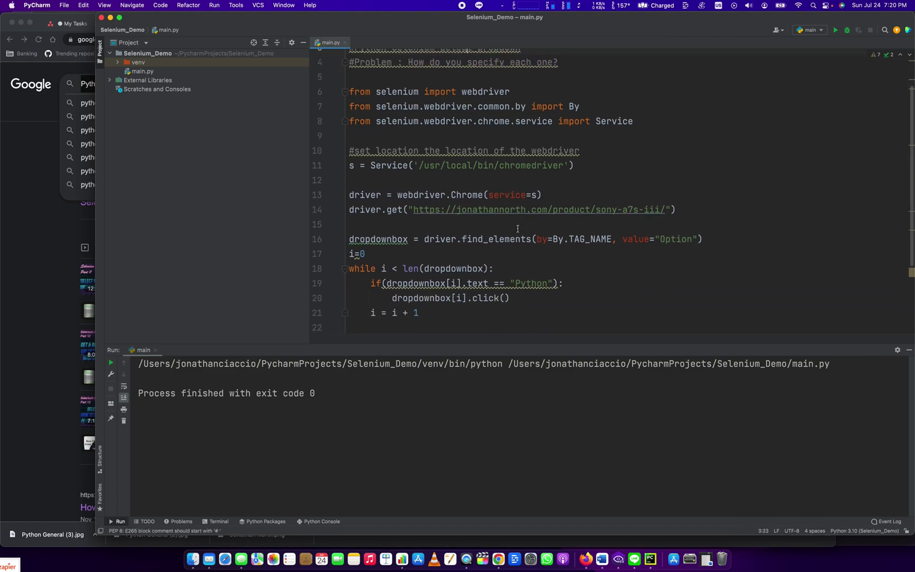
click(437, 307)
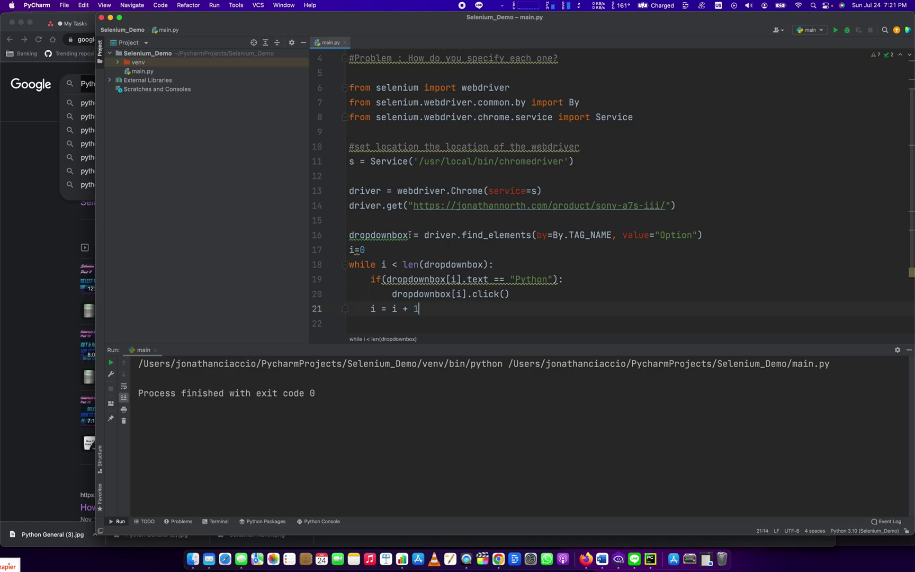
key(Up)
key(Up)
key(Up)
key(Home)
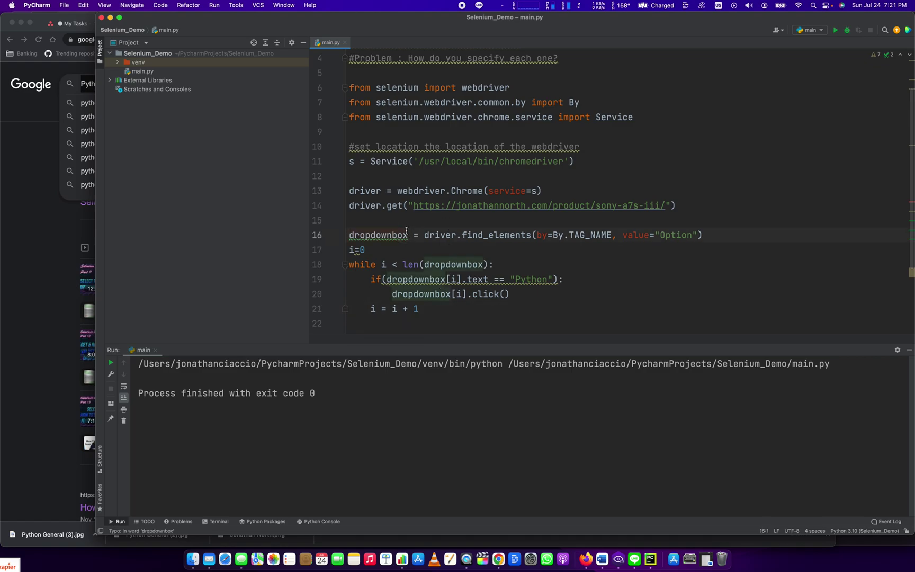
scroll(602, 212, up, 3)
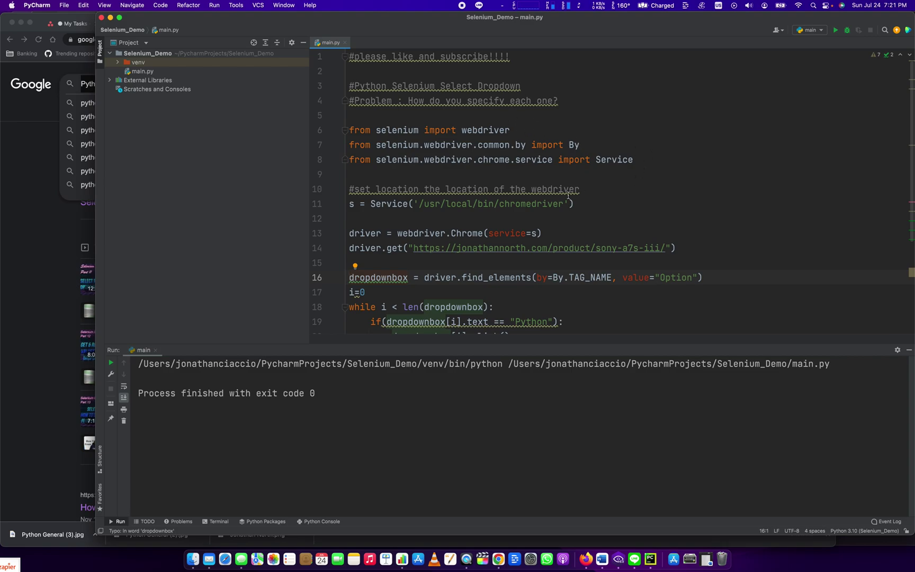
Step: Highlight the imports, webdriver location, driver creation and page-load lines
drag(679, 249, 330, 130)
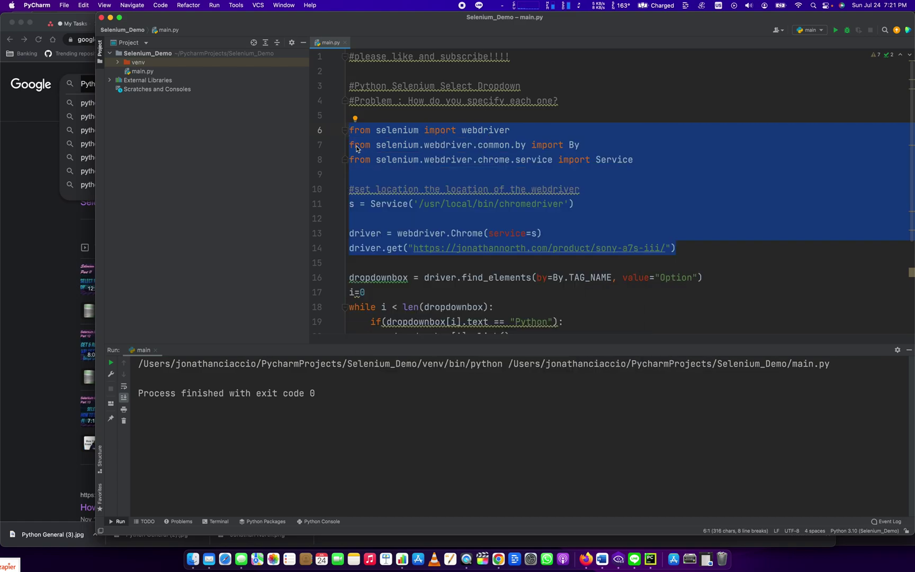
click(564, 145)
click(604, 156)
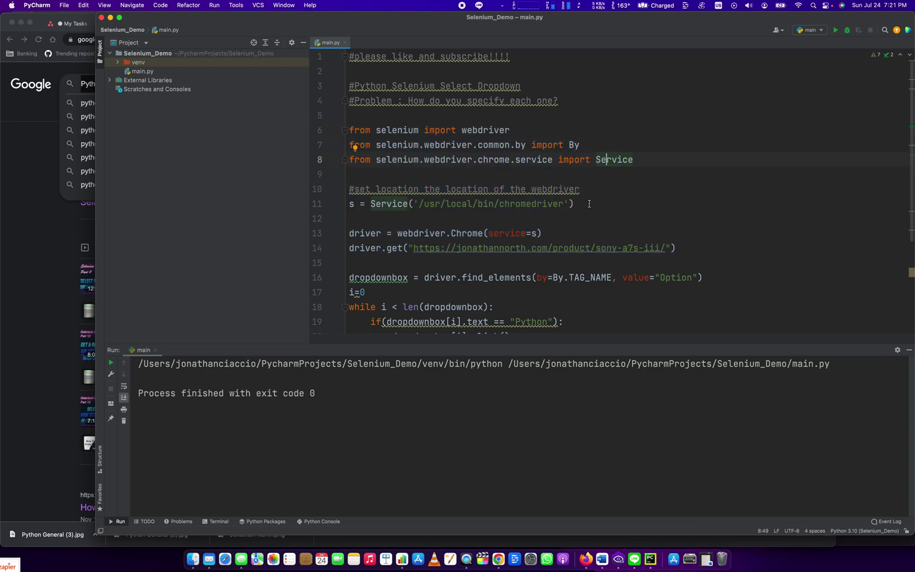
drag(589, 204, 319, 190)
click(694, 248)
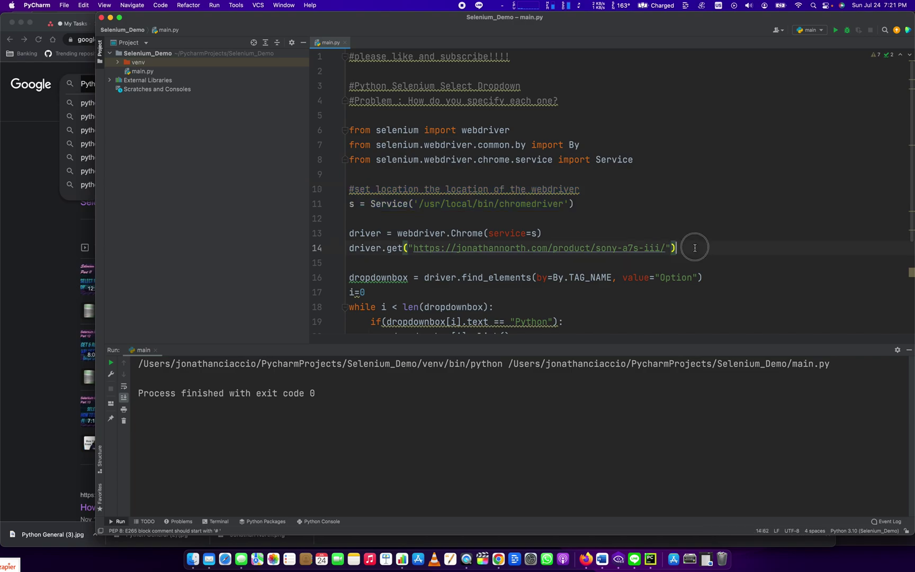
mouse_move(693, 247)
mouse_down()
mouse_move(316, 245)
mouse_move(315, 233)
mouse_up()
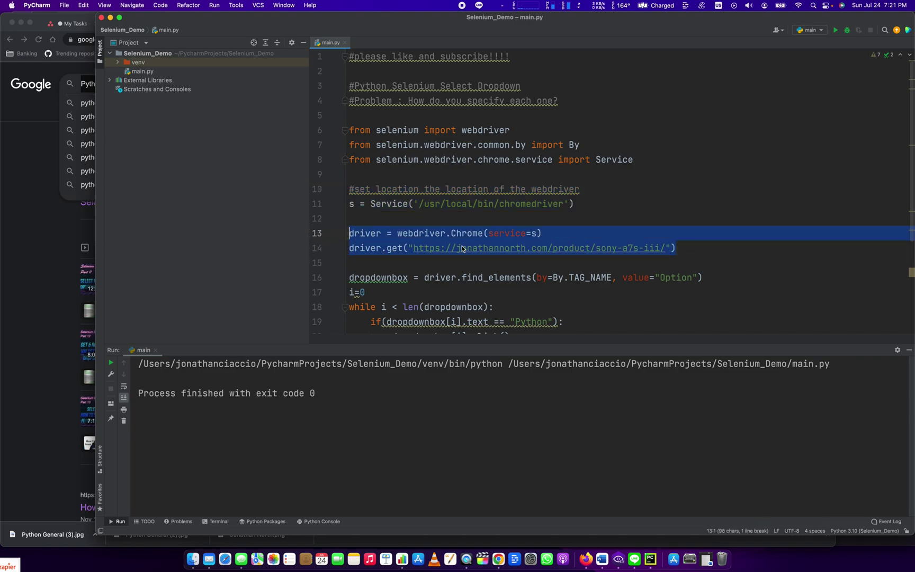
Step: Copy the product page URL and load it in a new Chrome window
double_click(423, 247)
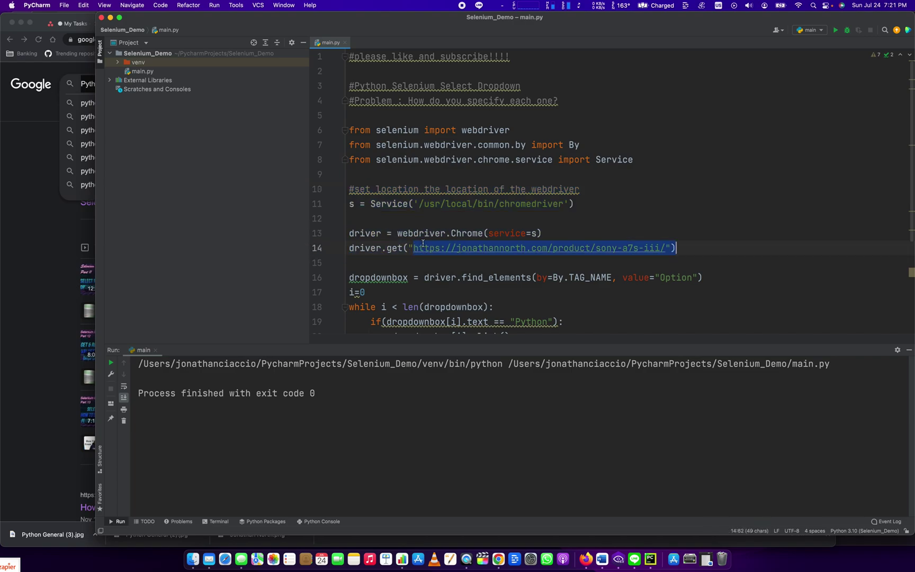
key(shift+Left)
key(shift+Left)
right_click(498, 559)
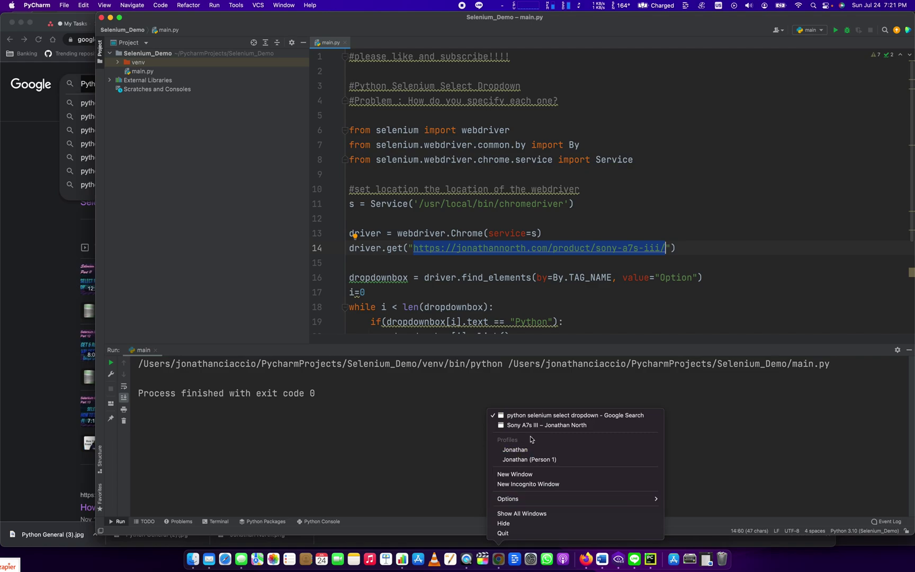
click(522, 450)
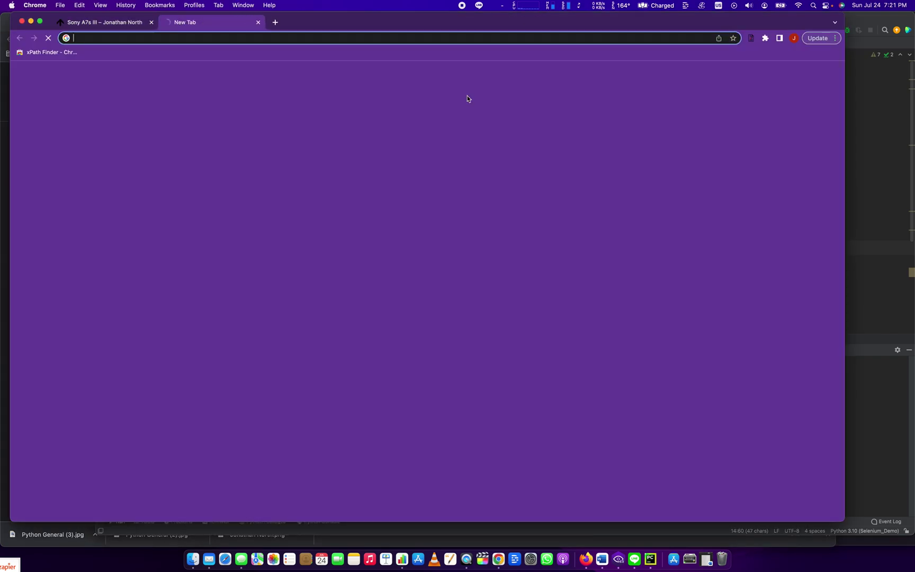
key(super+v)
key(Return)
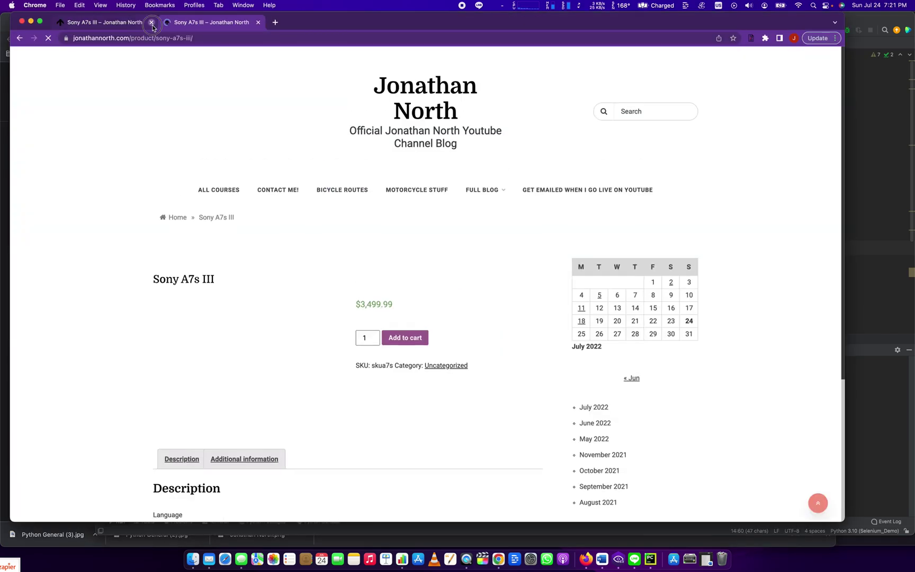
scroll(215, 501, down, 2)
scroll(214, 507, down, 1)
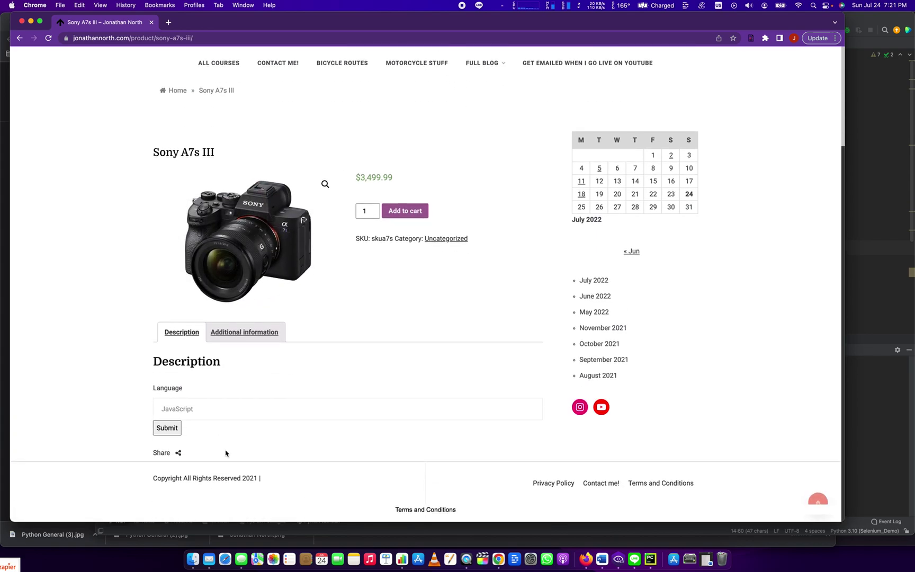
Step: Pick C# and then C++ in the product page's Language dropdown
click(263, 400)
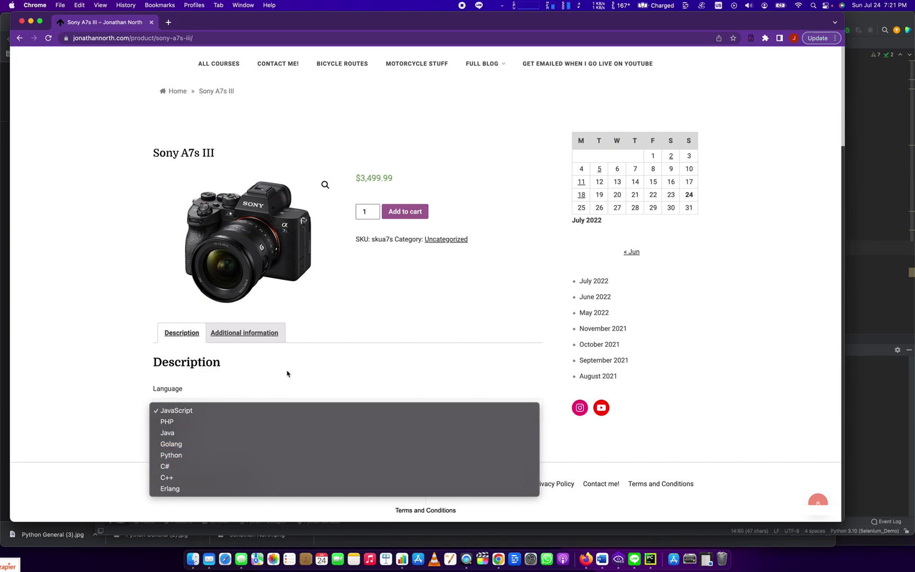
click(229, 466)
click(228, 413)
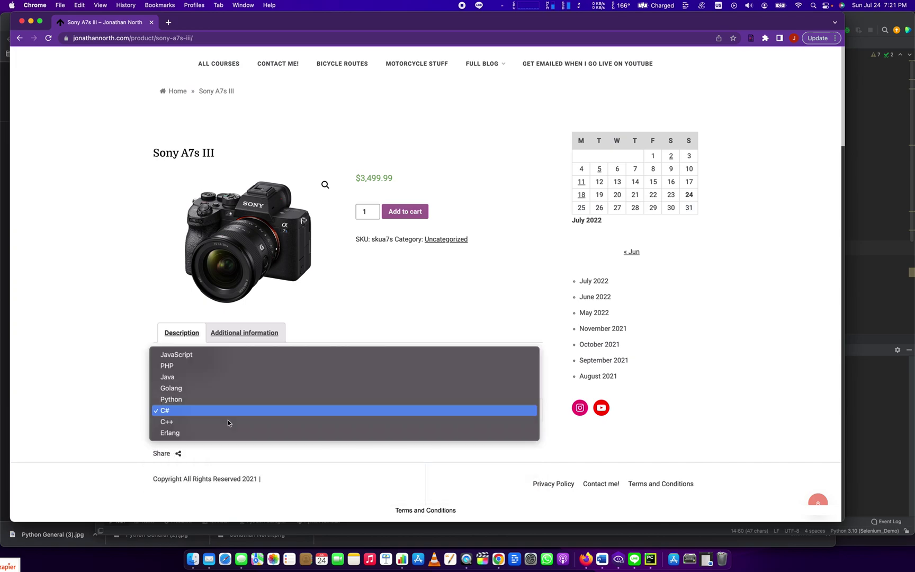
click(228, 421)
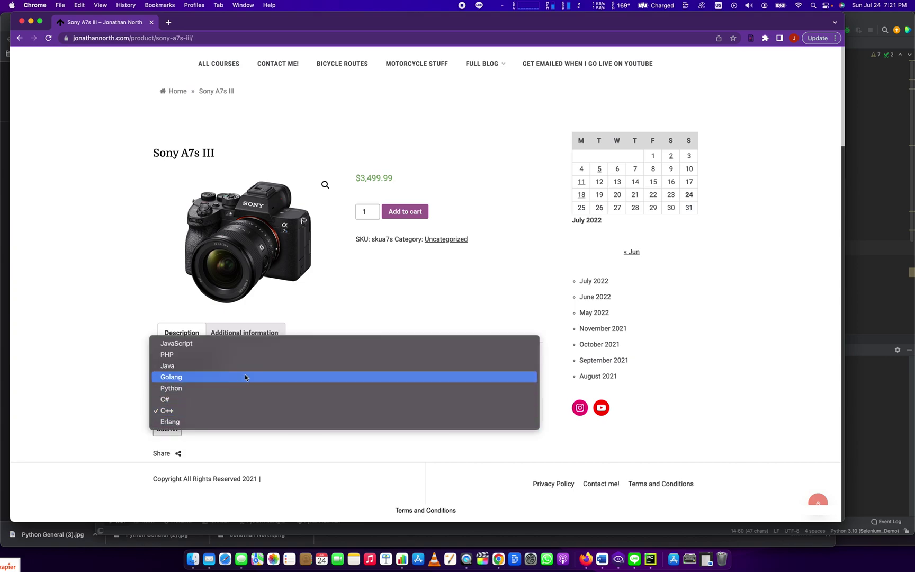
Step: Choose Golang, then inspect the Language select's JavaScript, PHP and Java option elements
click(244, 374)
right_click(232, 416)
click(247, 534)
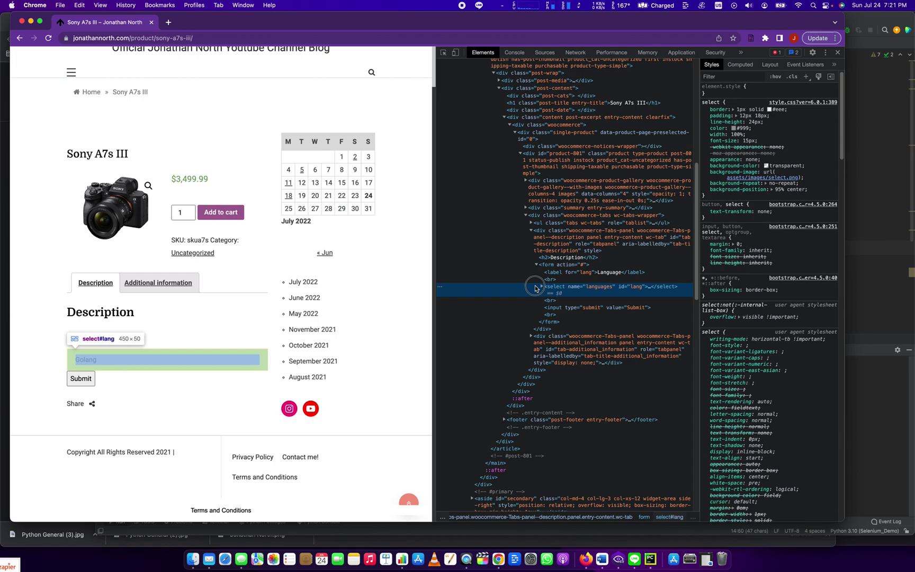
click(541, 286)
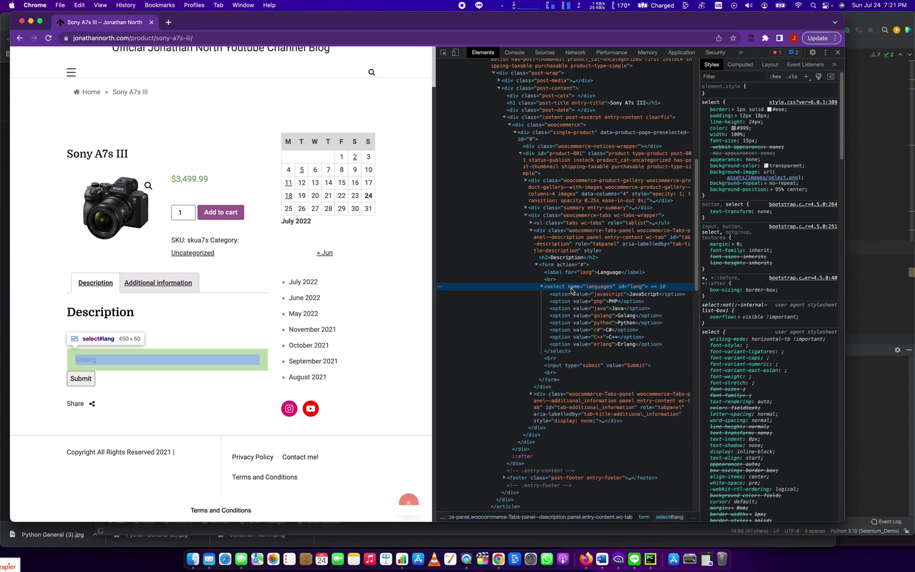
key(Down)
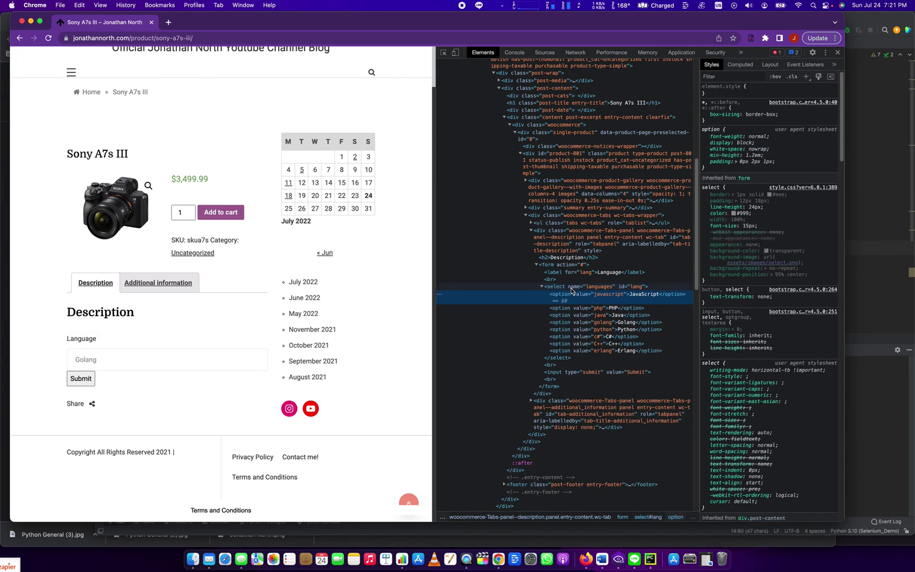
key(Down)
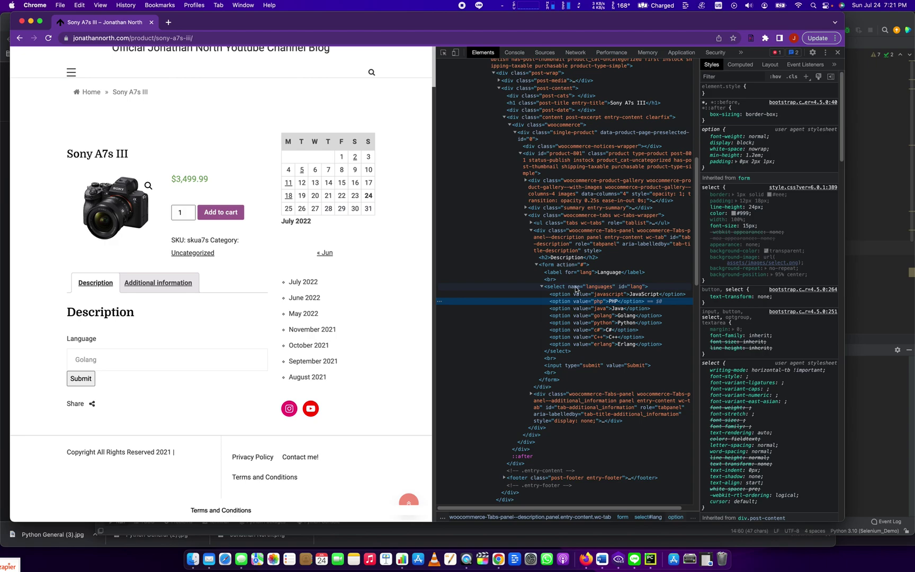
key(Down)
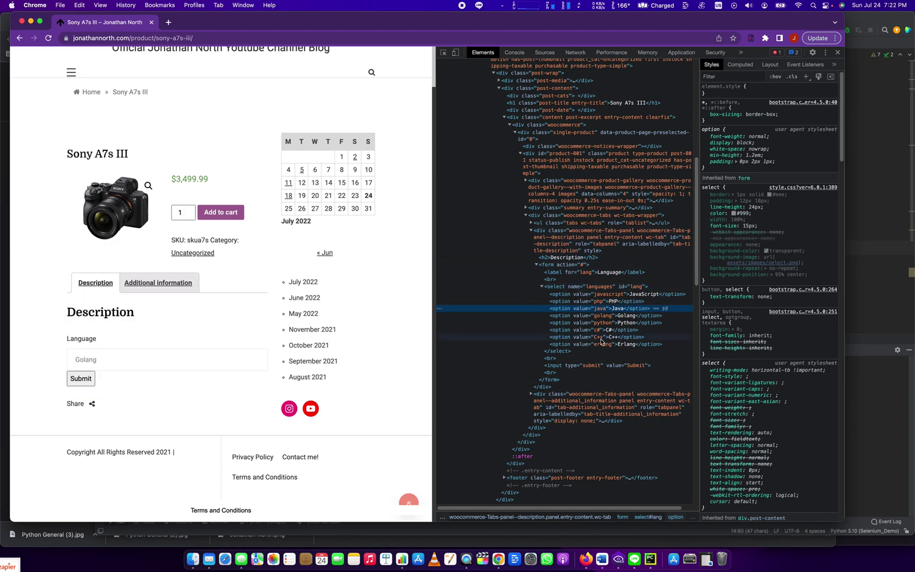
Step: Comment out the old option-clicking loop on lines 16–21 with #
click(890, 222)
scroll(437, 205, down, 5)
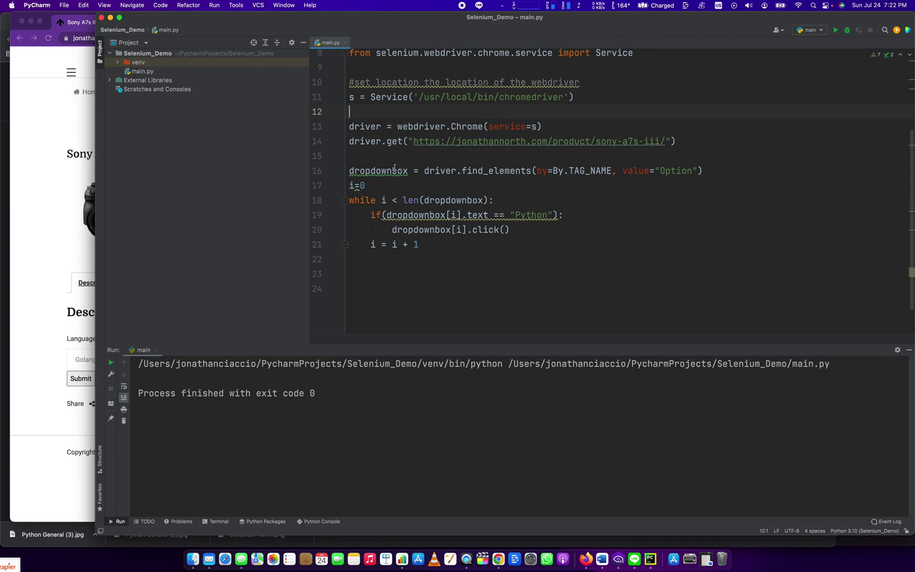
click(394, 169)
click(349, 171)
text(##)
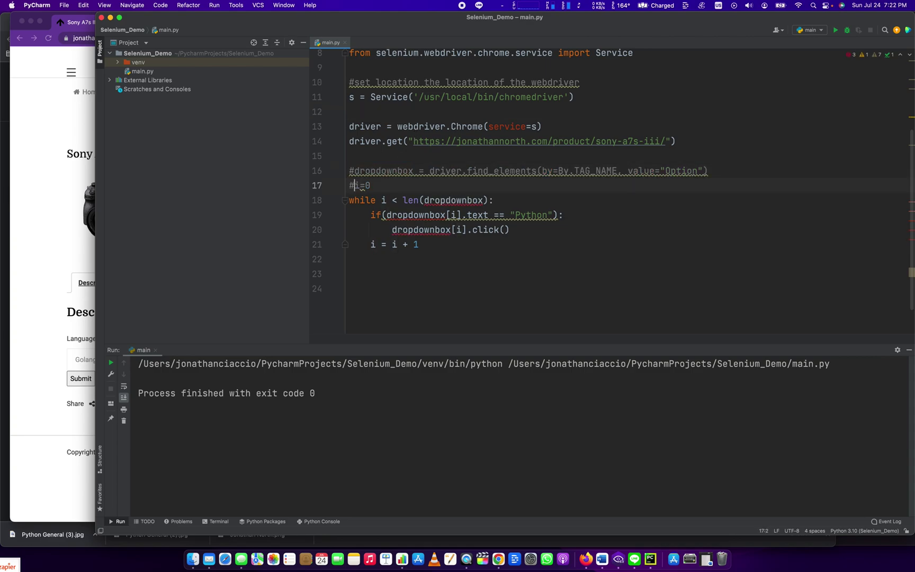
click(349, 200)
text(#)
click(350, 214)
text(#)
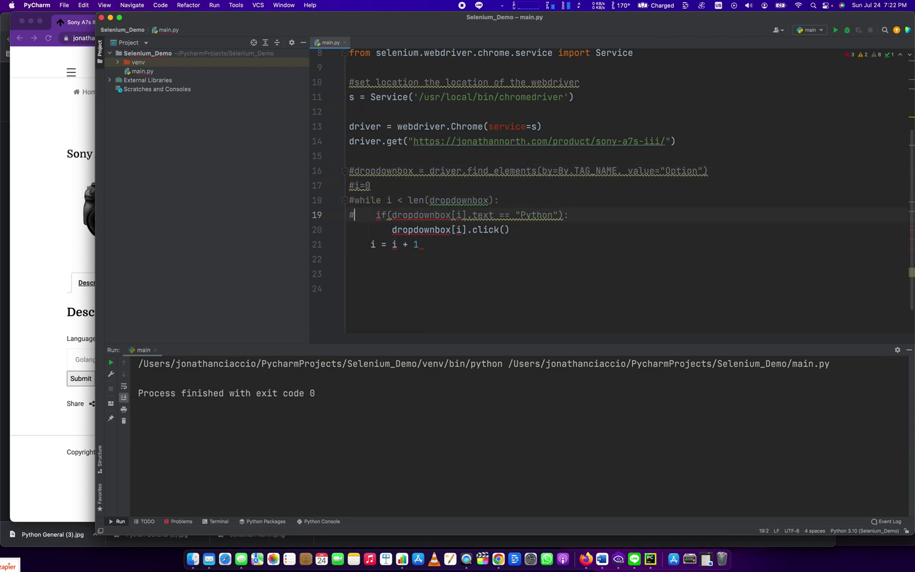
click(349, 229)
text(##)
click(410, 150)
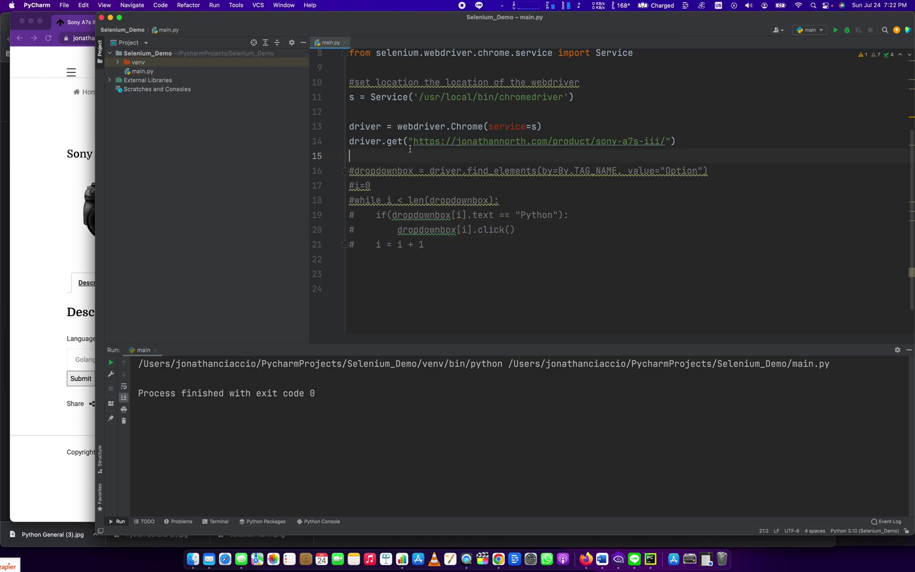
Step: Write dropdownbox = driver.find_elements(by=By.TAG_NAME, value="Option") on line 16
key(Return)
key(Return)
key(Return)
key(Up)
key(Up)
text(drop)
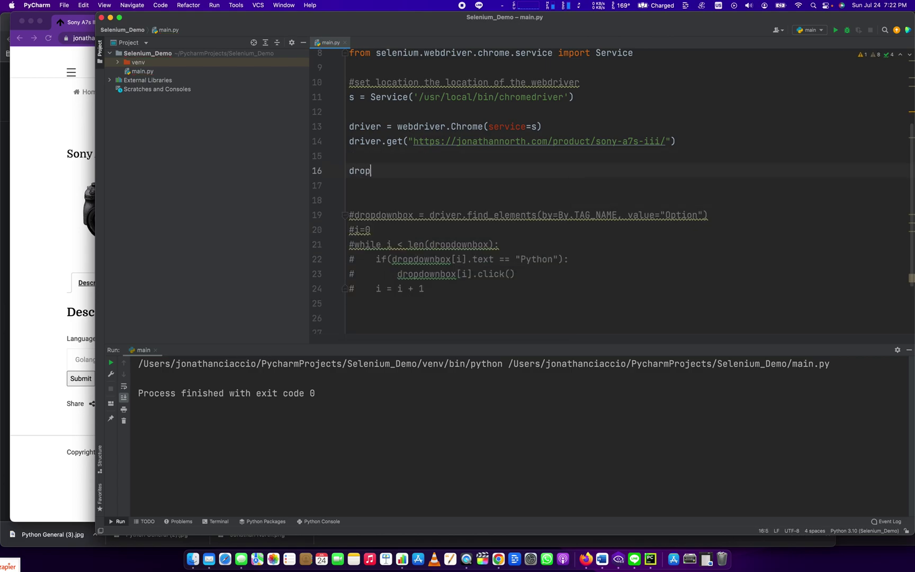
text(downbo)
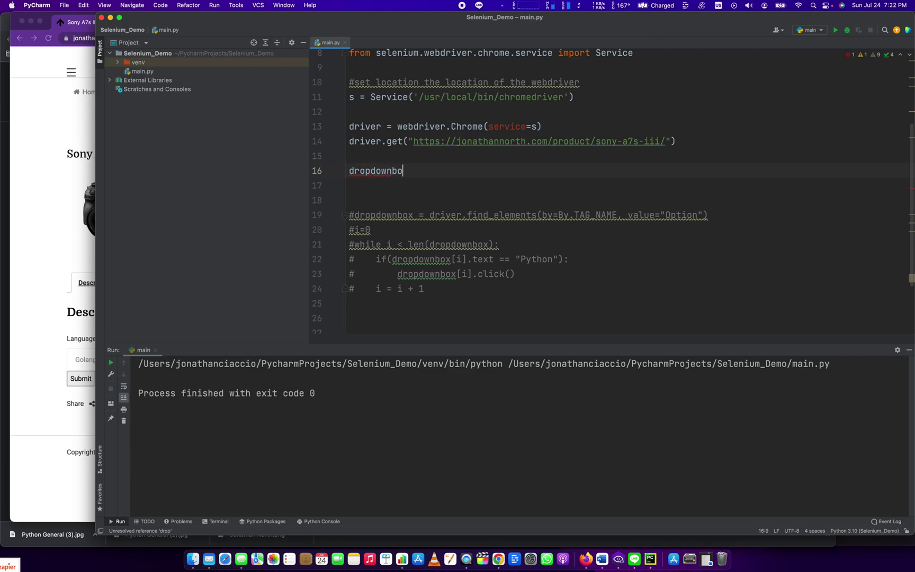
text(x = driver.find)
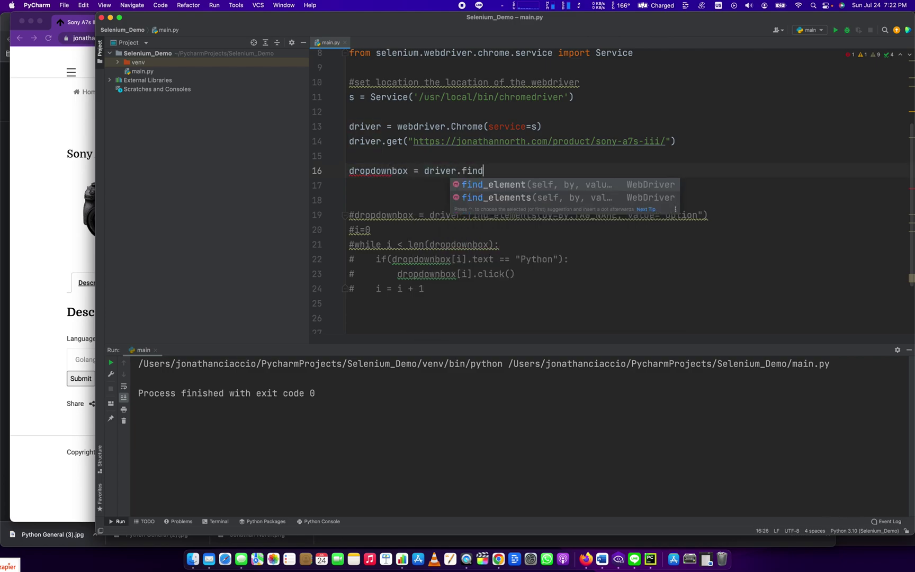
key(Return)
key(Left)
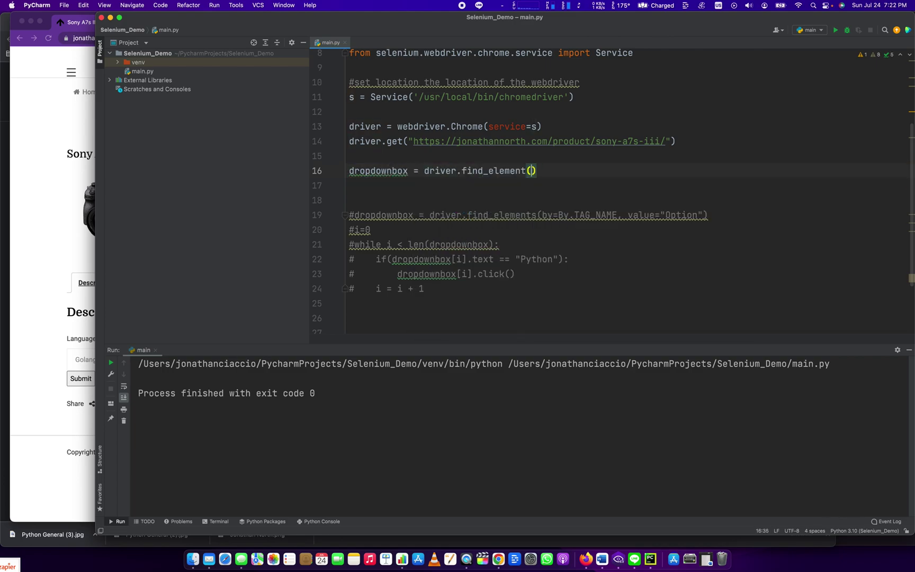
text(s)
key(Right)
text(by=)
text(By.t)
key(Return)
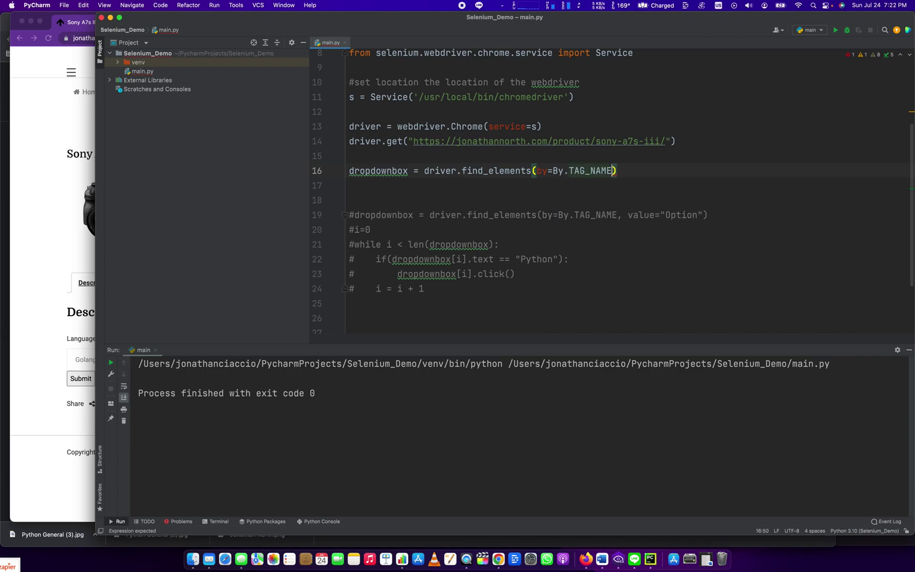
text(, )
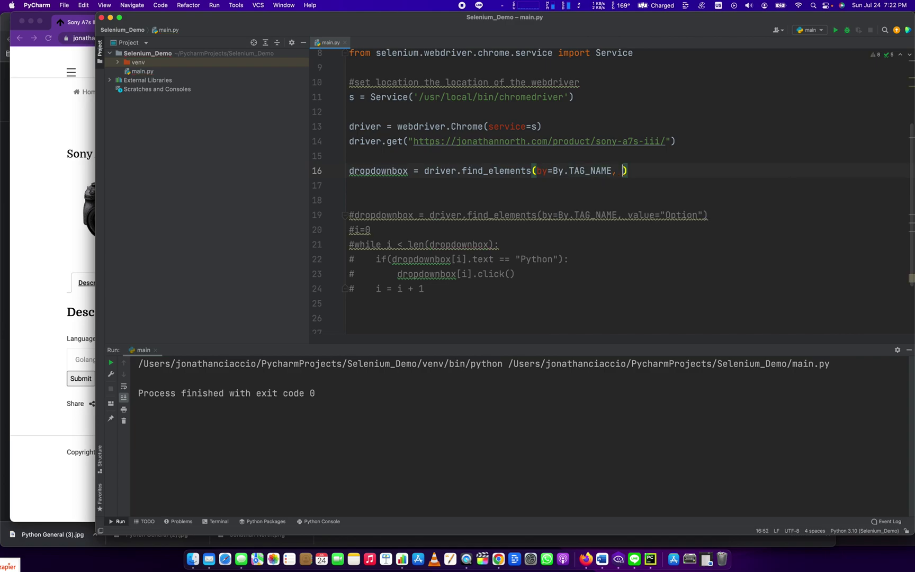
text(value")
text(Option)
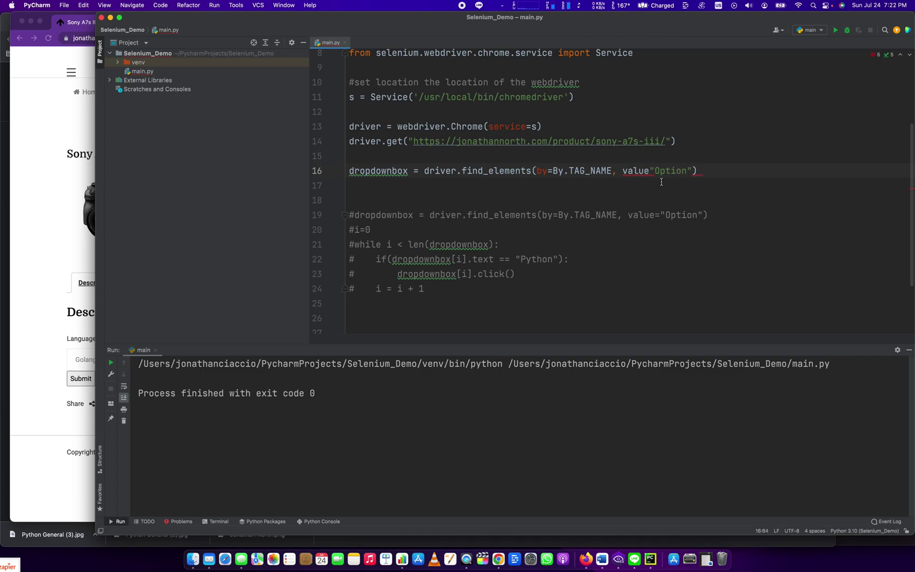
click(16, 317)
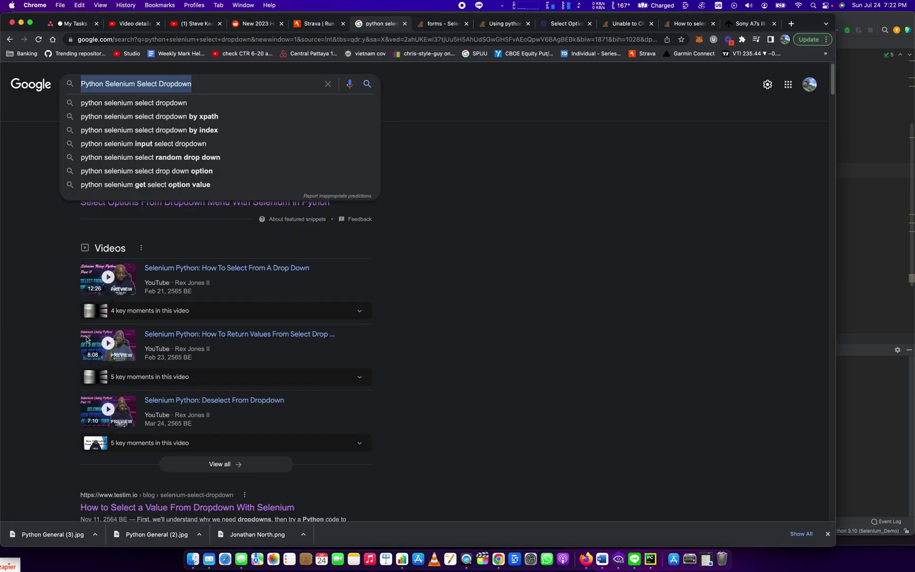
click(846, 123)
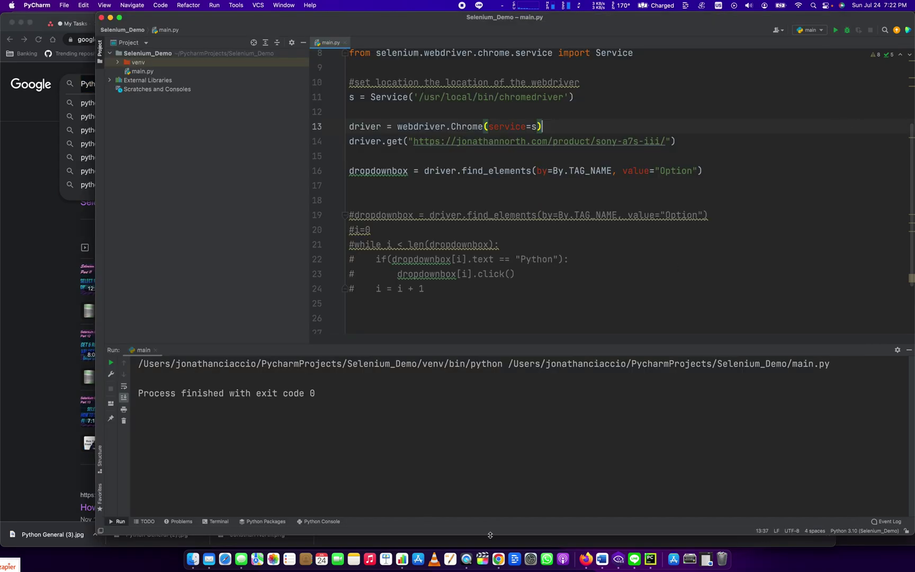
Step: Review the select's option markup in the Jonathan profile Chrome window, then return to PyCharm
right_click(496, 564)
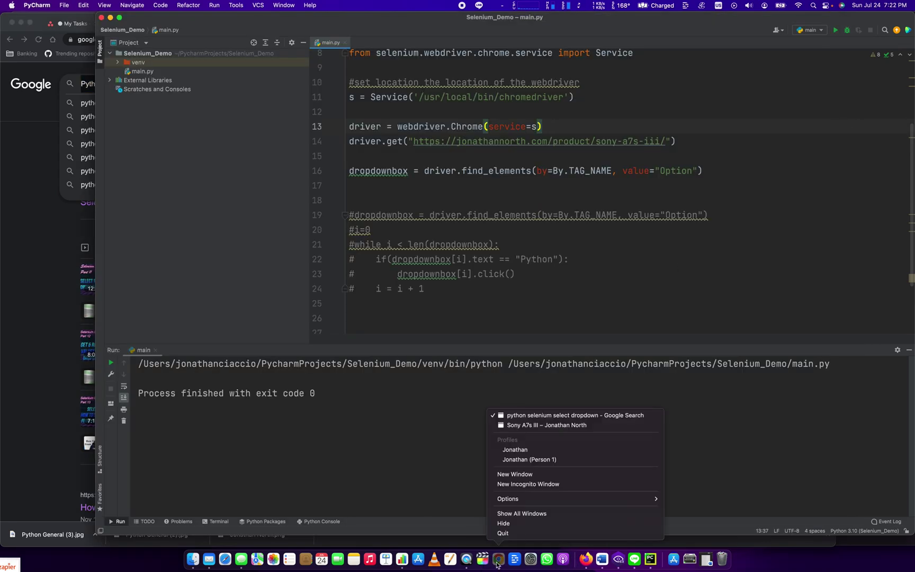
click(535, 449)
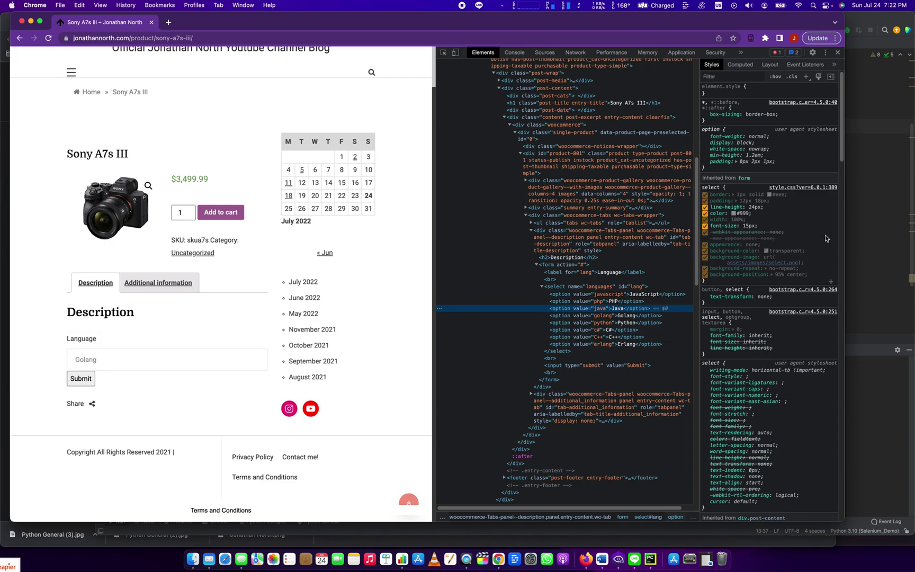
key(super+Tab)
Step: Write dropdownbox[3].click() on a new line 17 below the finder line
click(543, 172)
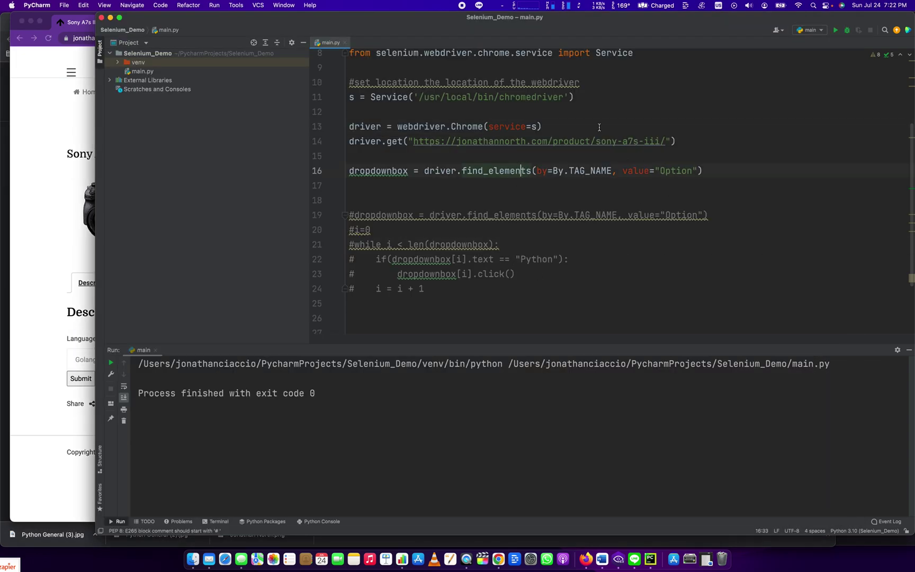
key(End)
key(Return)
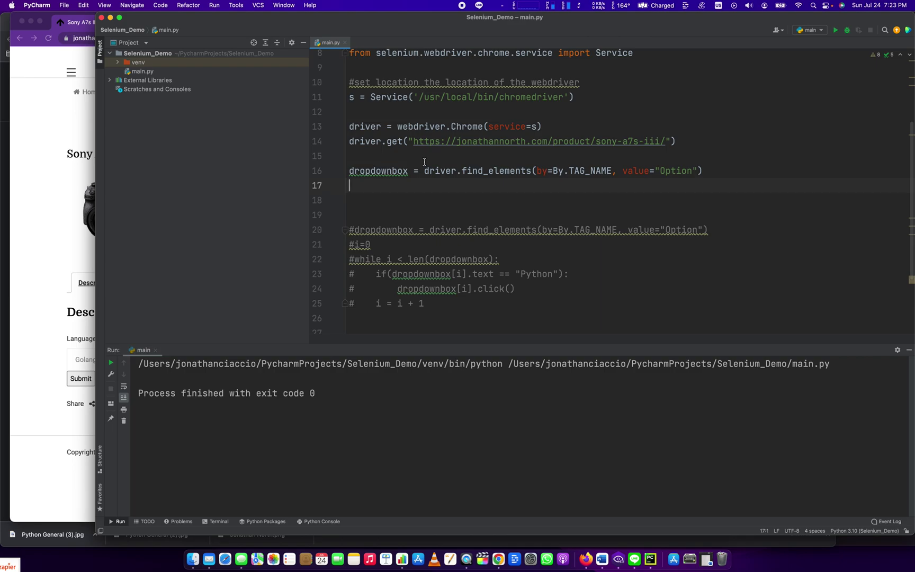
double_click(368, 172)
key(super+c)
click(374, 185)
key(super+v)
text([)
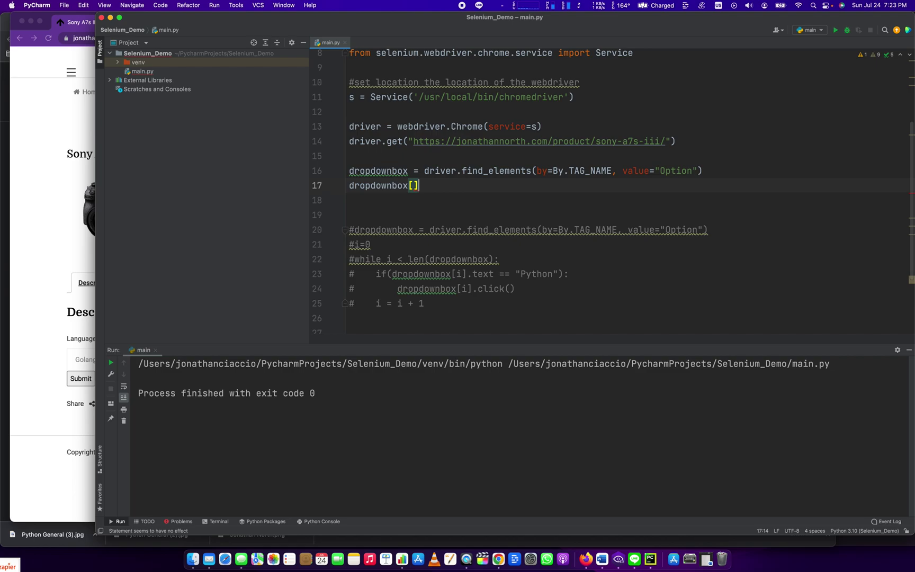
text(3)
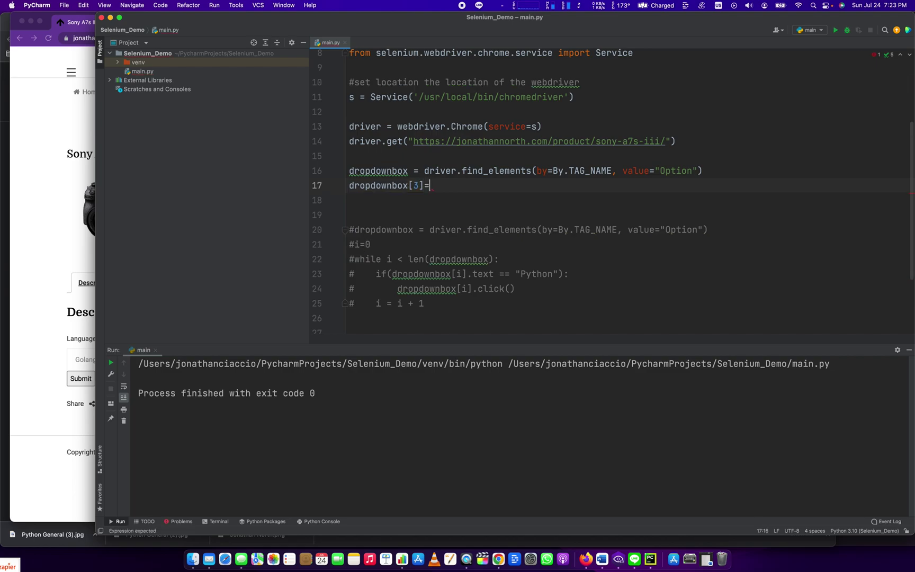
text(].c)
key(Return)
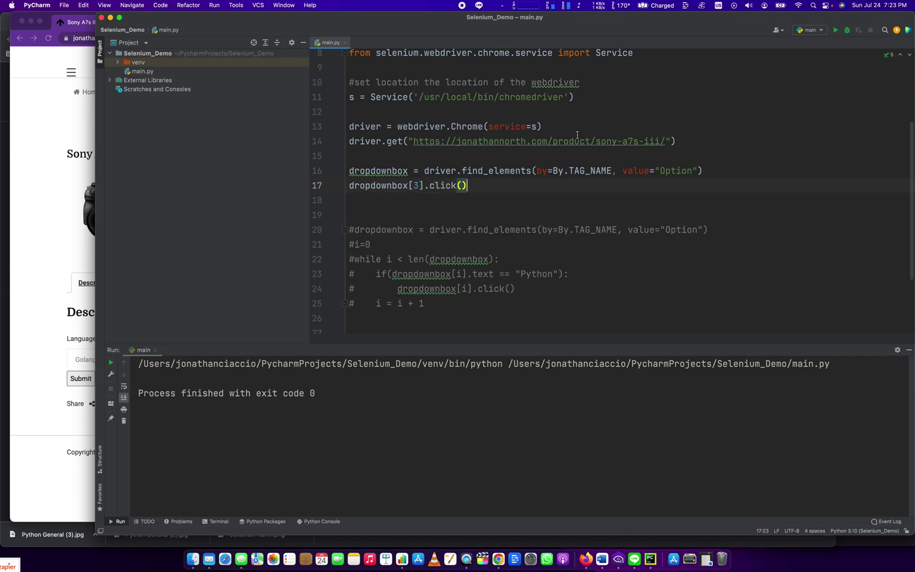
click(836, 30)
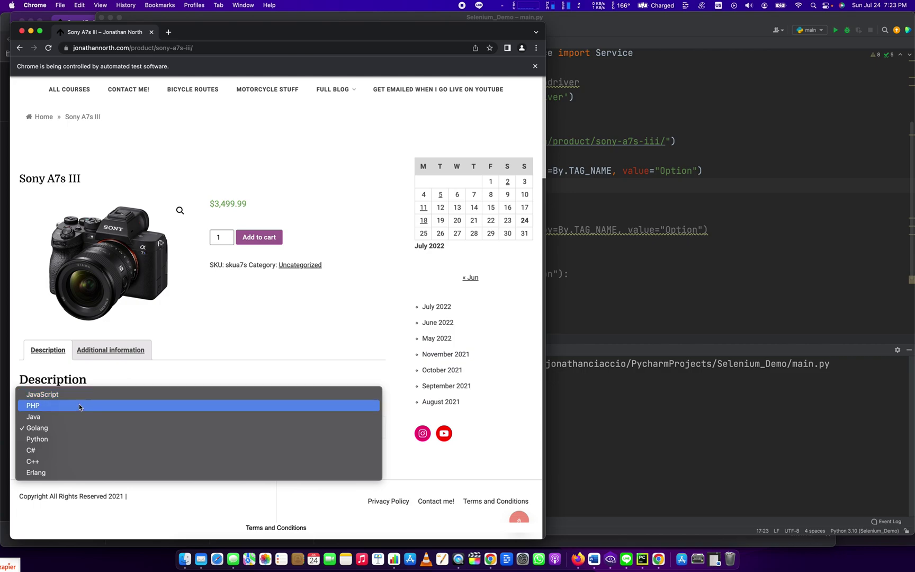
click(78, 427)
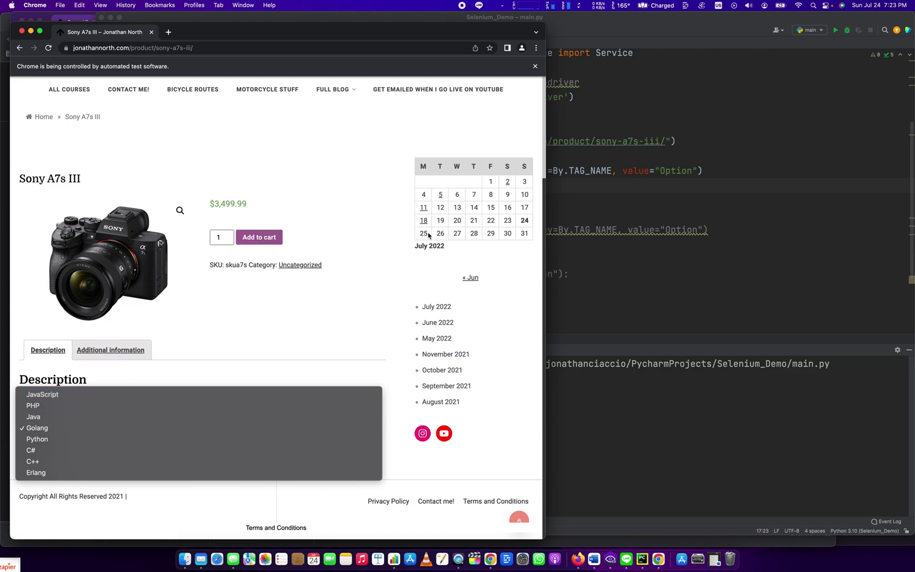
click(152, 31)
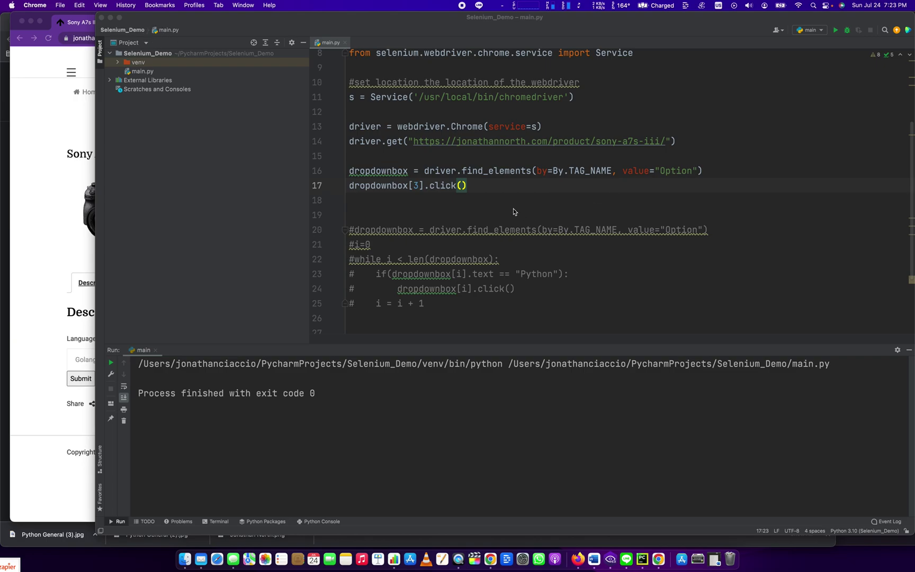
Step: Replace line 17 with i = 0 and add the while loop over dropdownbox
click(513, 178)
key(super+shift+Left)
text(i = )
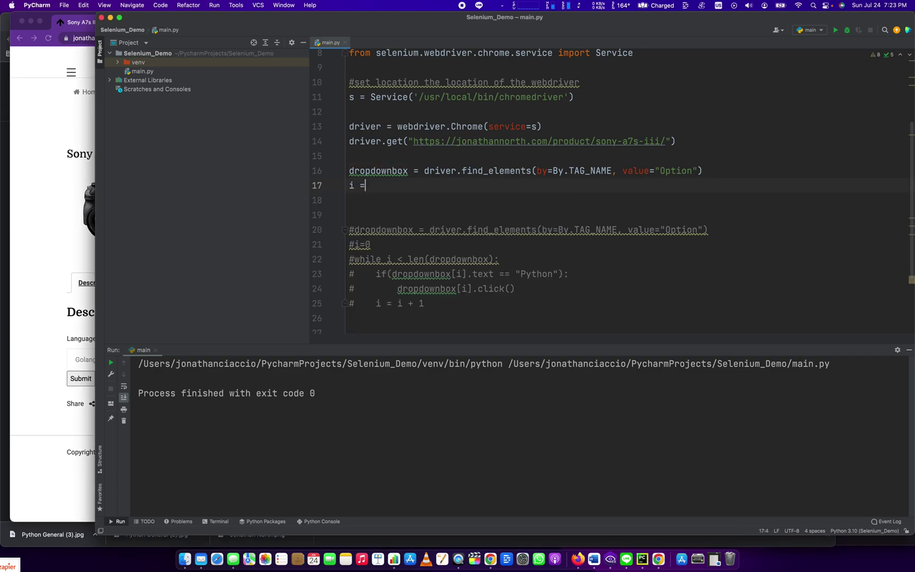
text(0)
key(BackSpace)
key(Return)
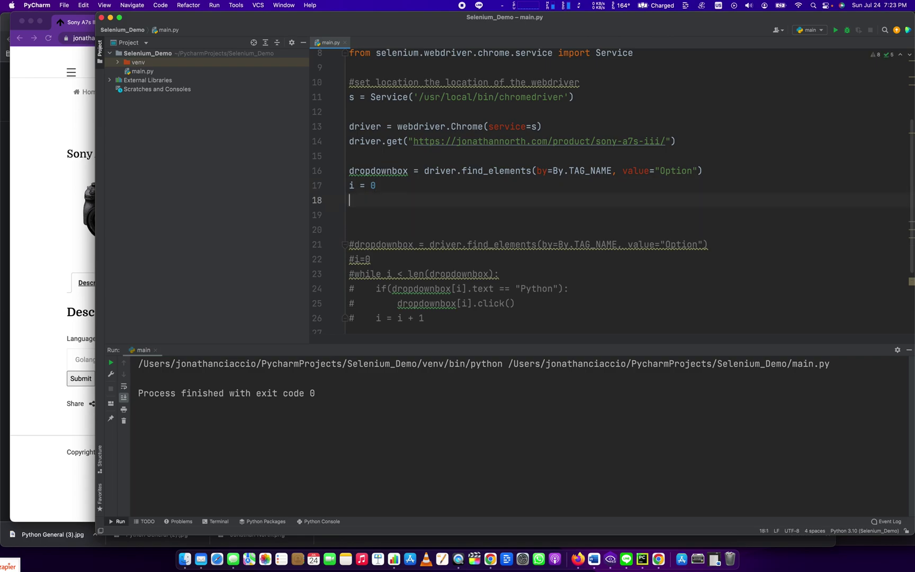
text(while i < )
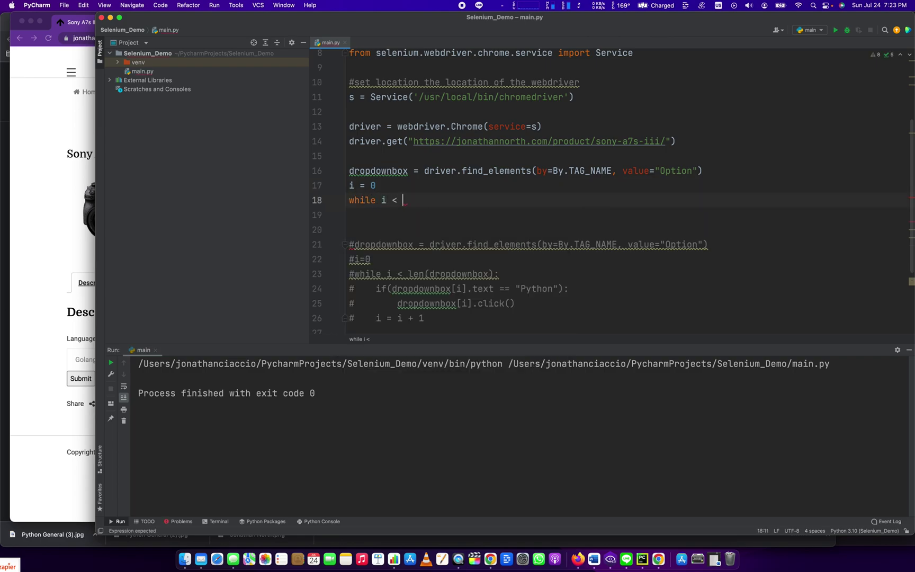
text(len(dropdownbox)
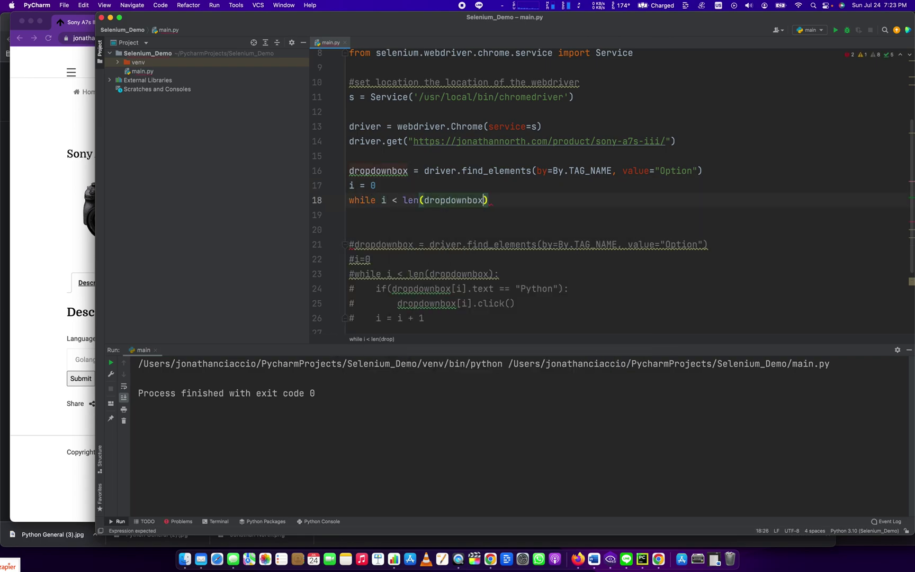
click(377, 194)
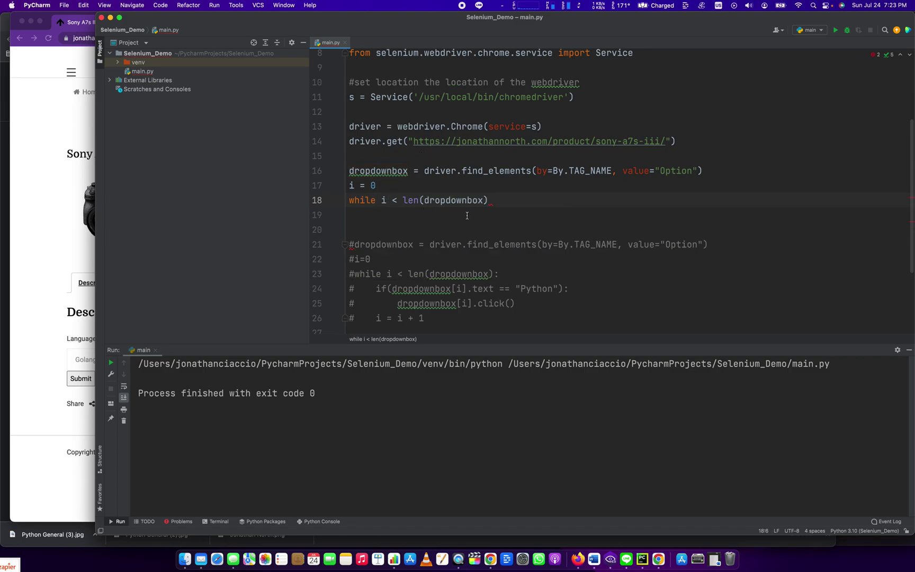
click(496, 199)
text(:)
click(389, 172)
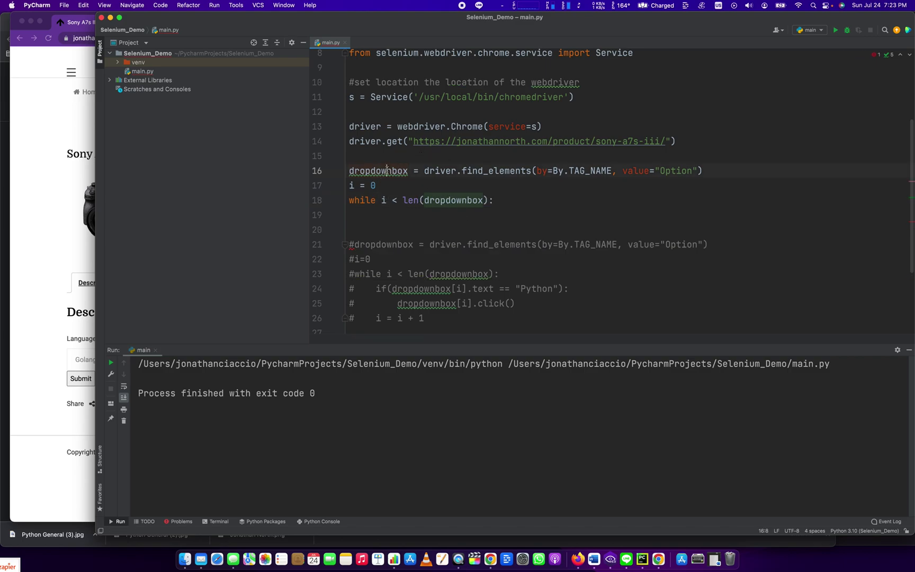
click(509, 200)
key(Return)
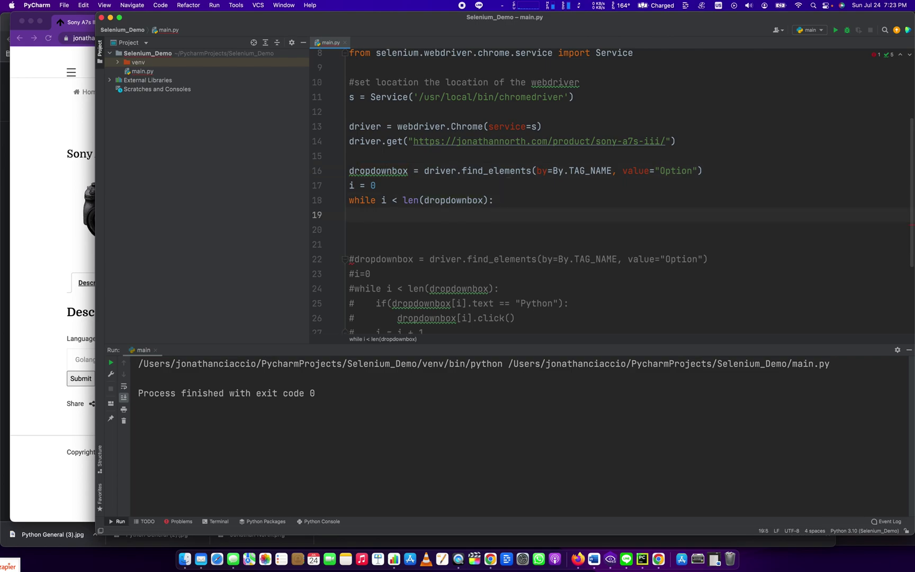
text(if()
text(dropbo)
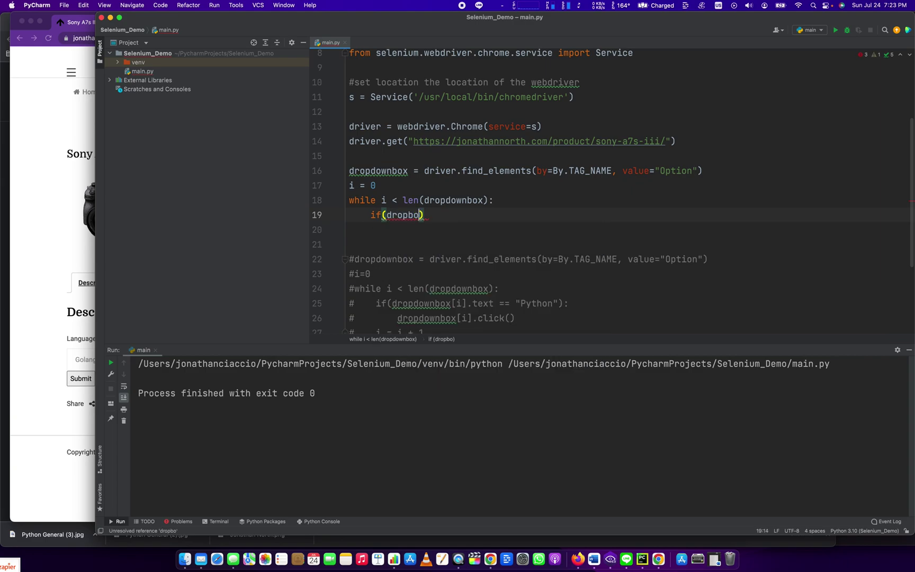
text(xp[)
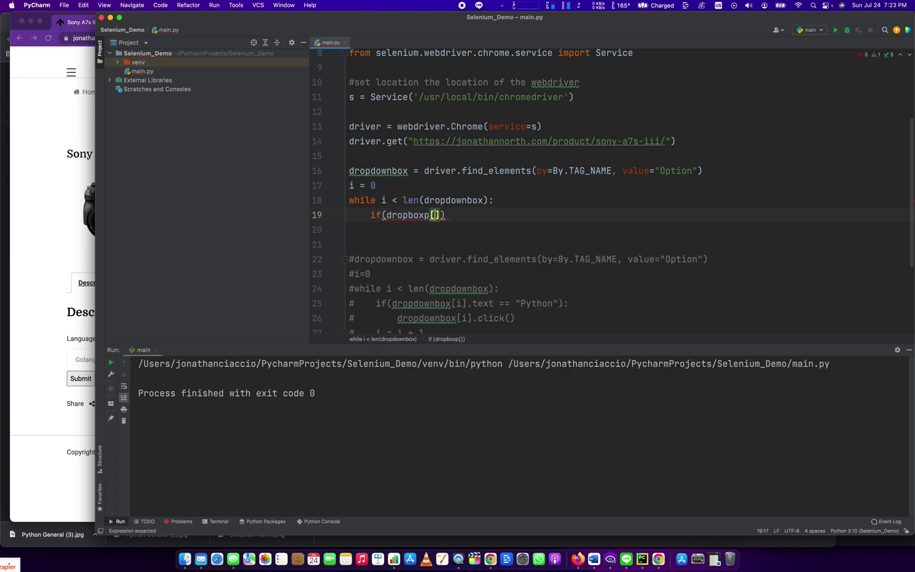
Step: Write the condition if dropdownbox[i].text == "Golang": with the list name corrected
key(Left)
key(BackSpace)
key(ctrl+space)
key(Return)
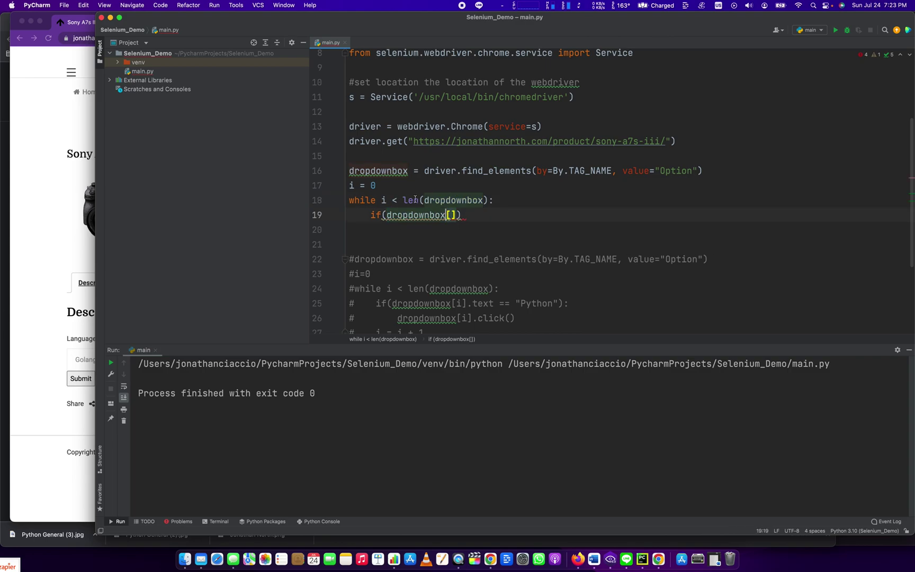
key(Right)
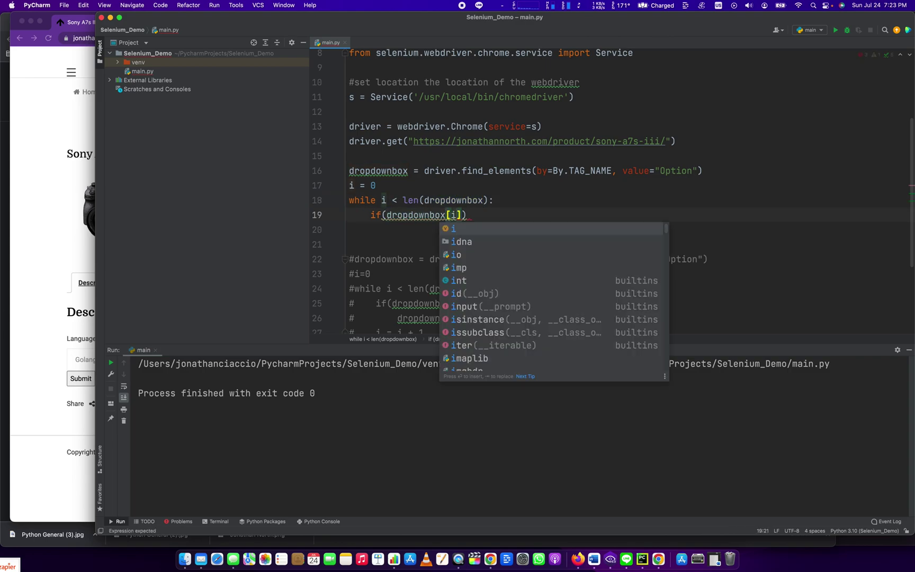
key(Escape)
key(Right)
text(.)
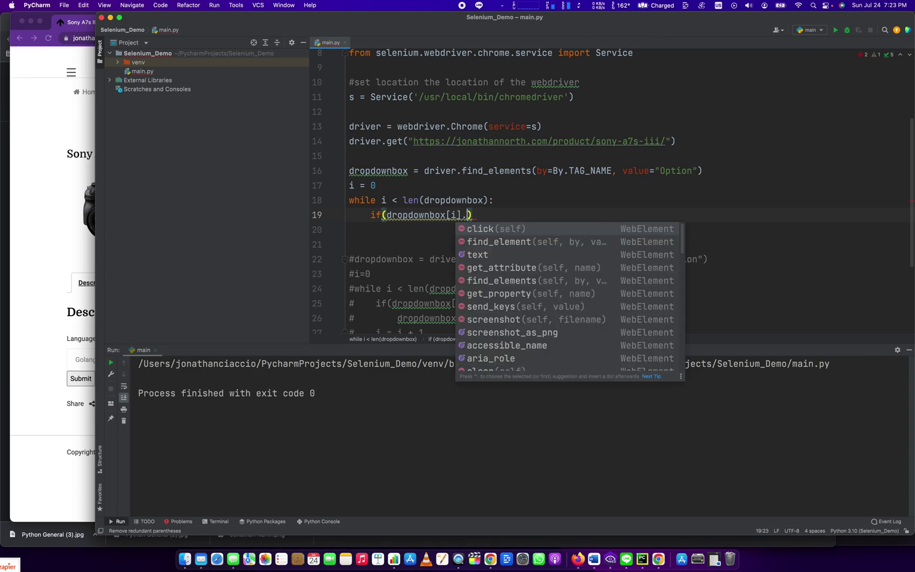
text(text == )
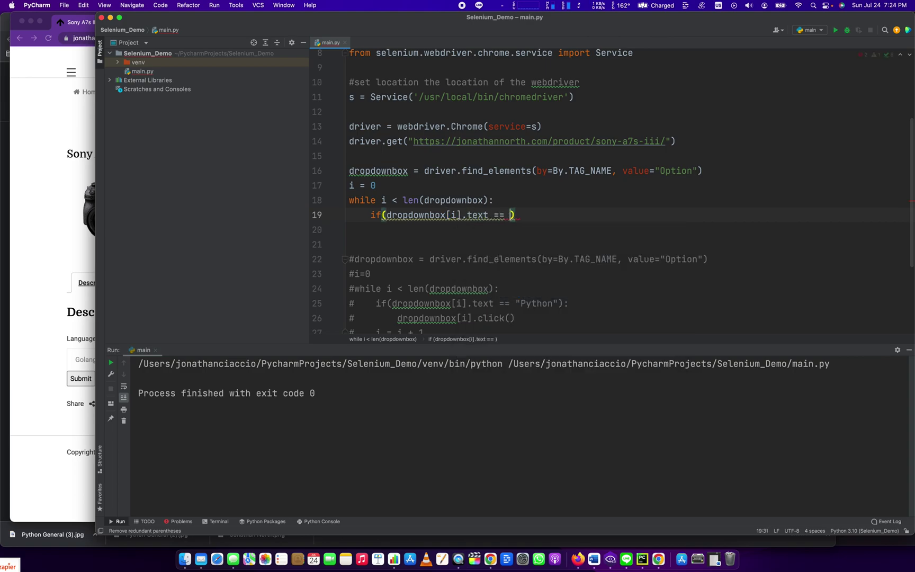
text(")
text(Golang"))
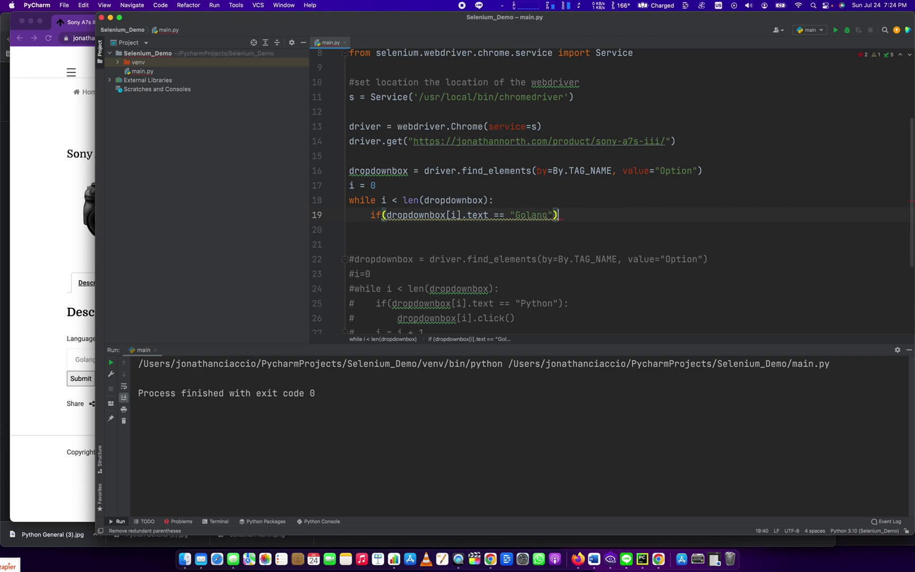
text(:)
key(Return)
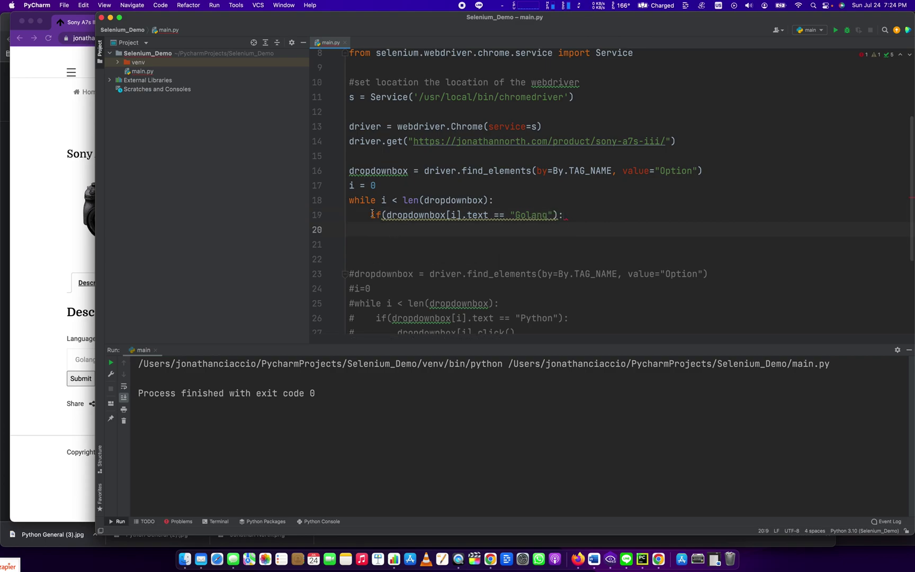
Step: Add dropdownbox[i].click() in the if body and a dedented line for i = i + 1
drag(462, 215, 385, 215)
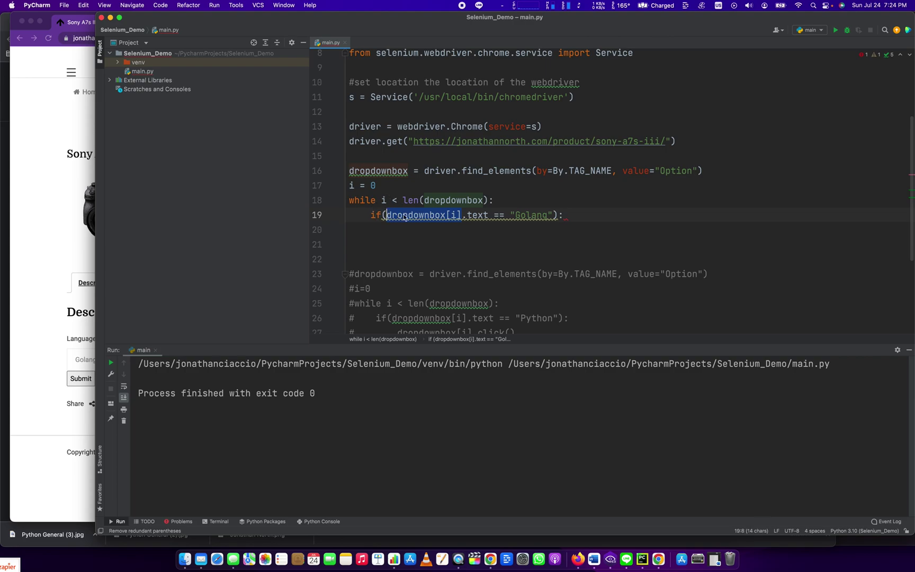
key(super+c)
click(400, 229)
key(super+v)
text(.te)
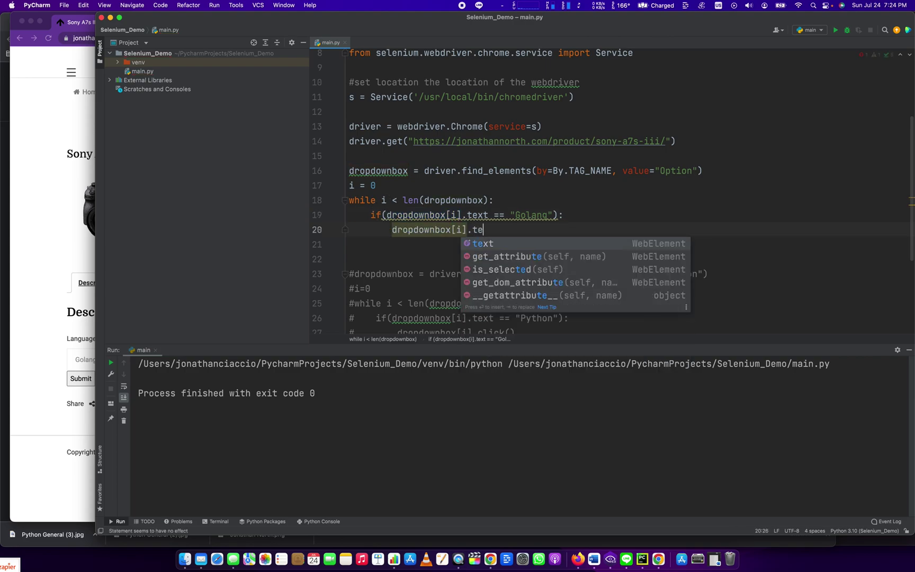
key(BackSpace)
key(BackSpace)
text(clic)
key(Return)
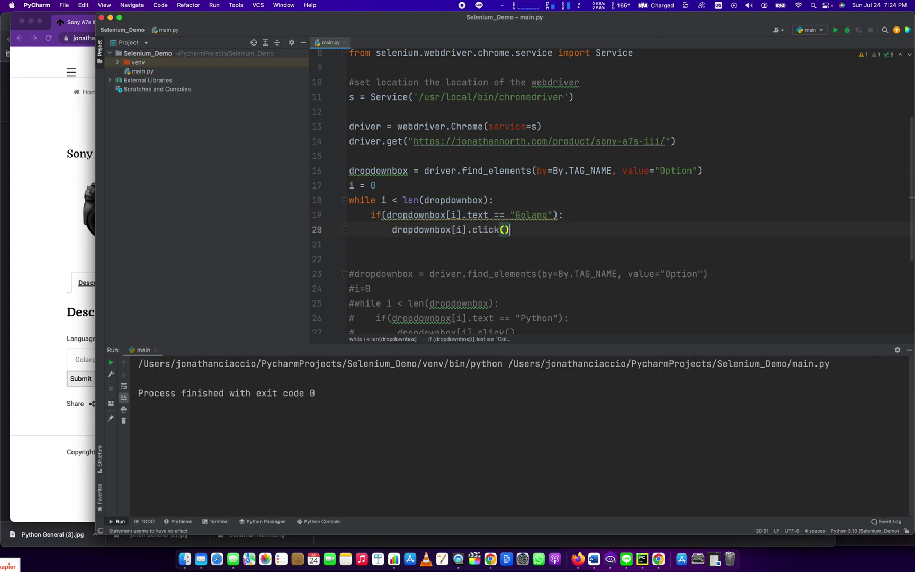
scroll(552, 262, down, 2)
key(Return)
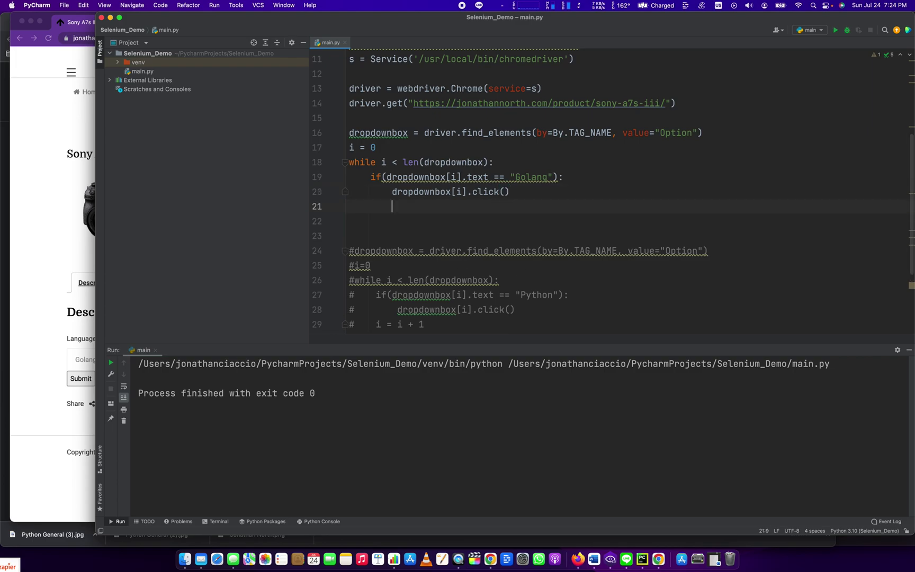
key(BackSpace)
text(i)
text( = i + )
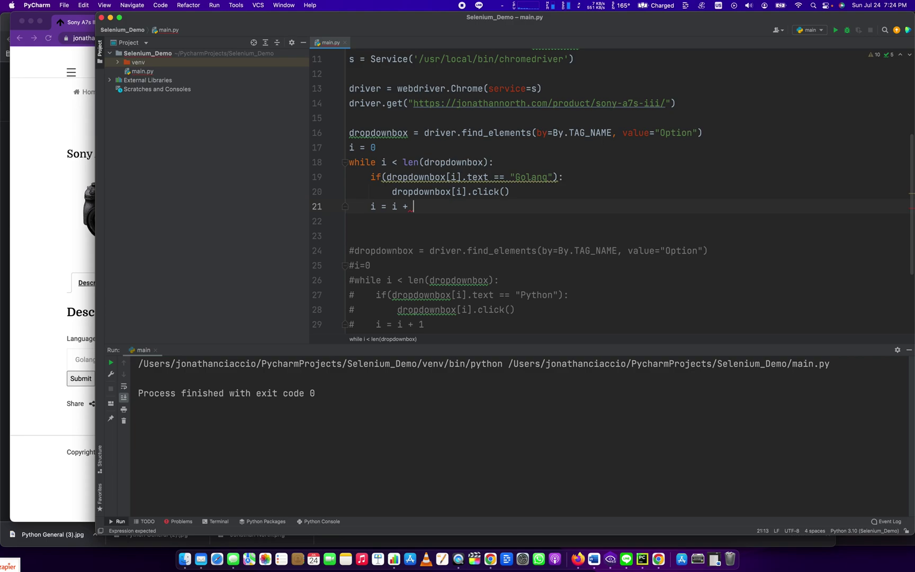
text(1)
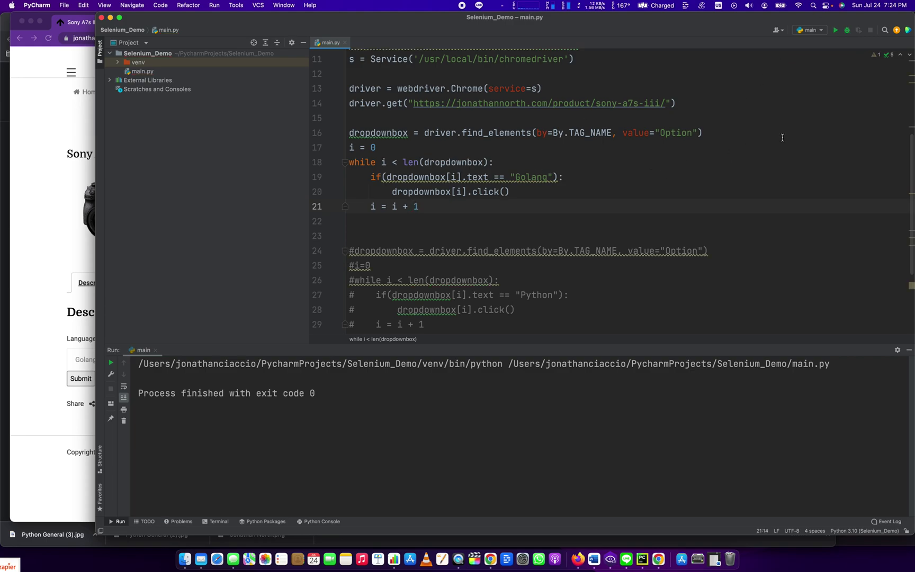
Step: Check the page's Language option names, then replace Golang with JavaScript in the condition
double_click(536, 177)
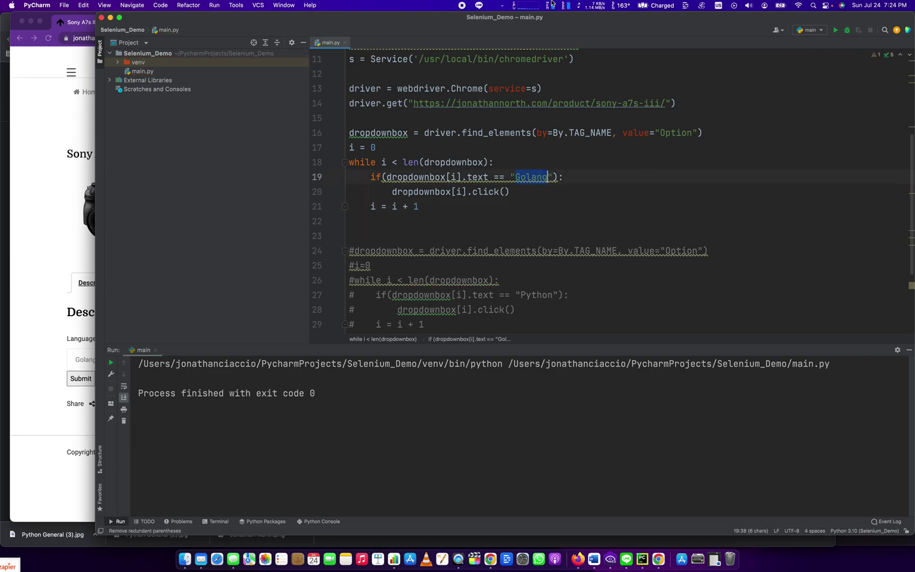
text(P)
click(31, 257)
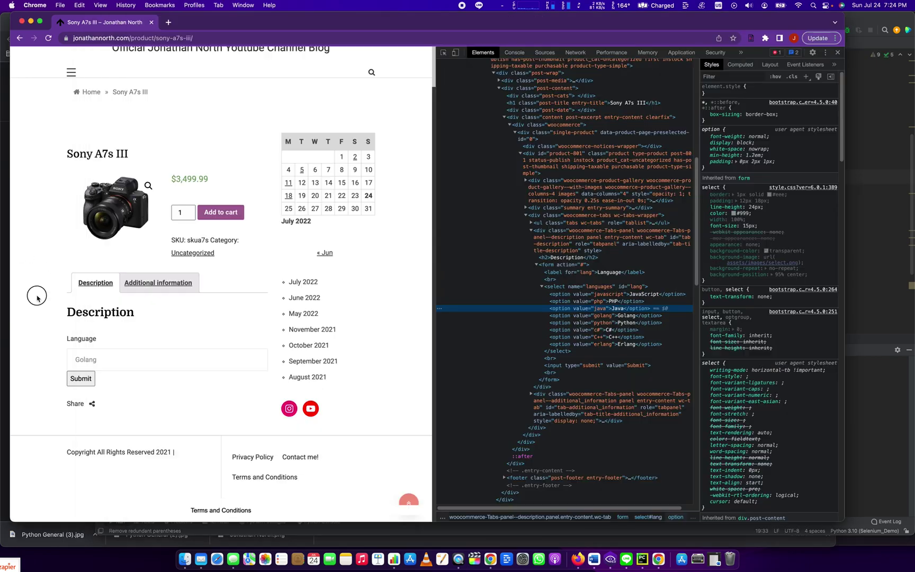
click(130, 367)
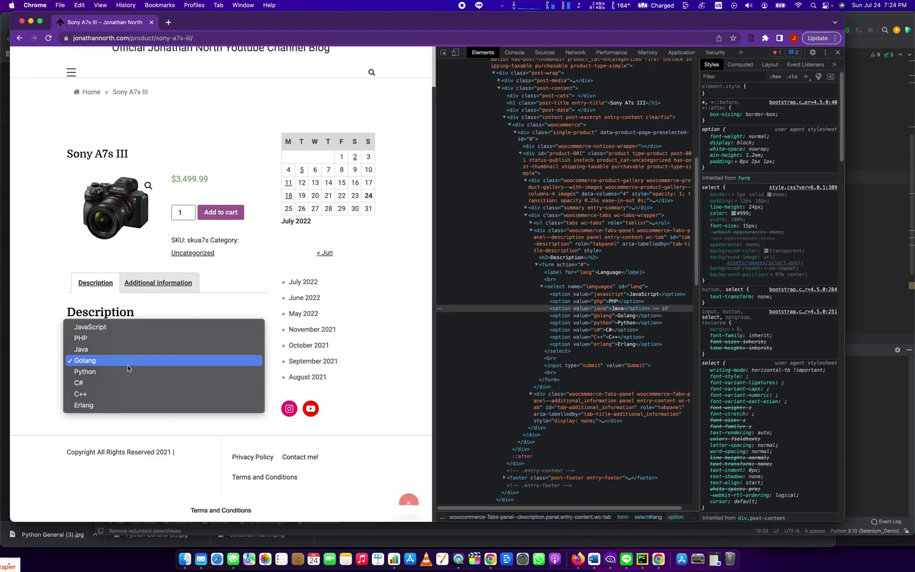
click(189, 331)
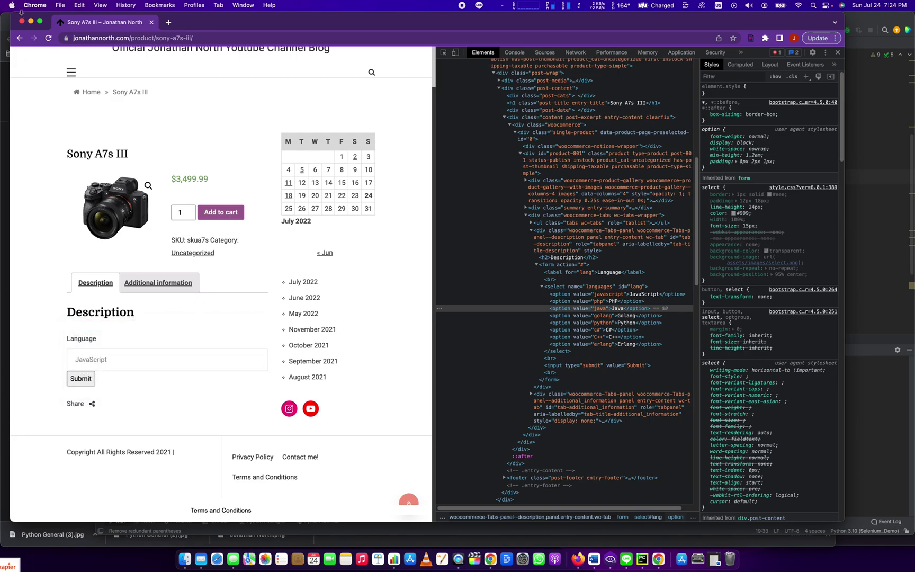
click(30, 21)
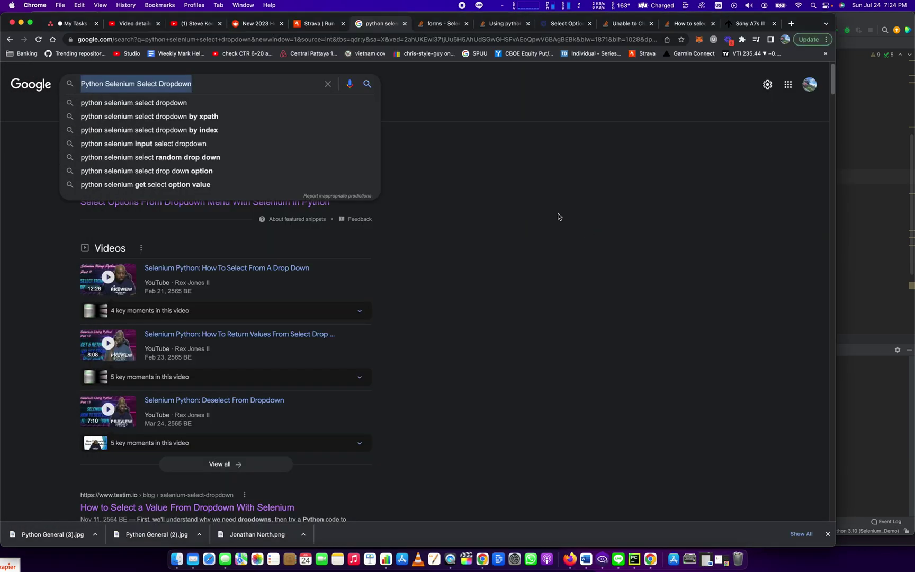
click(893, 266)
double_click(520, 177)
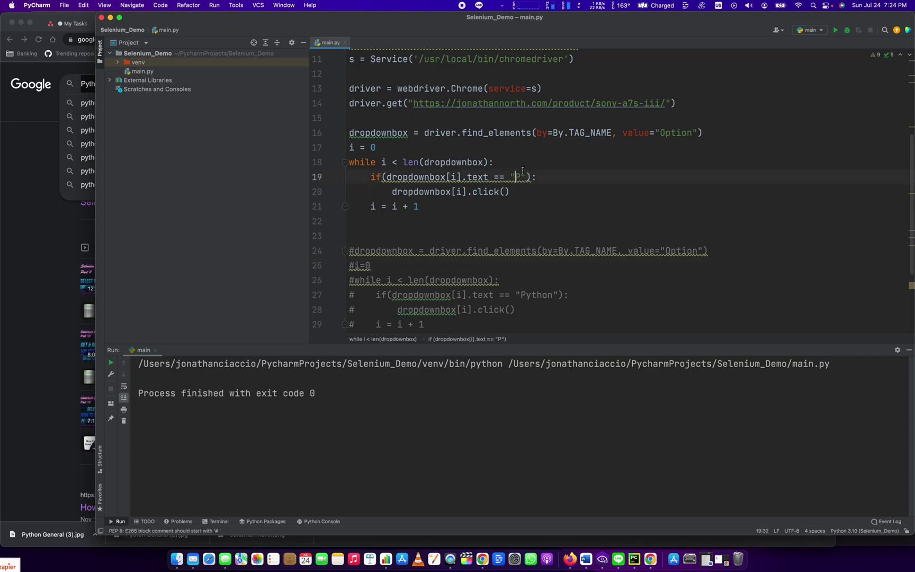
text(JavaScript)
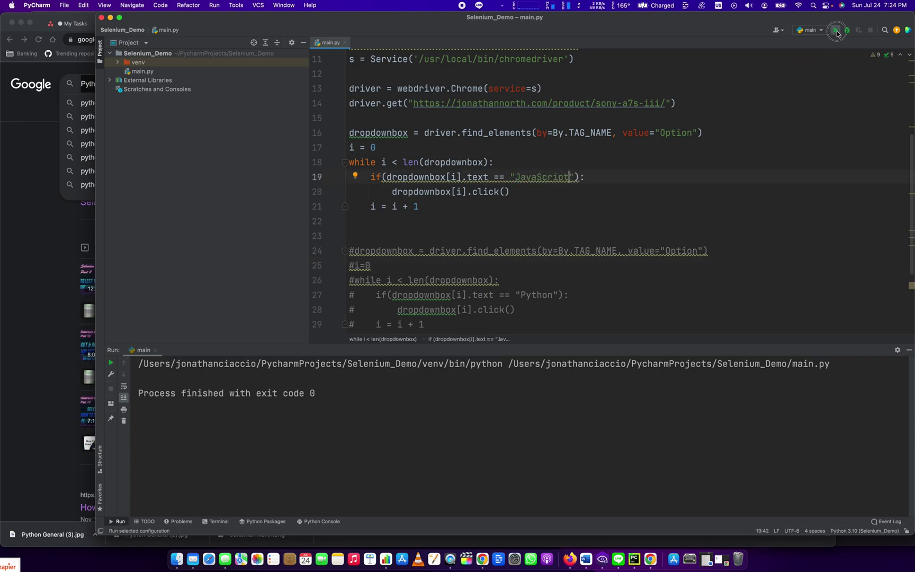
Step: Run the script, confirm JavaScript shows in the Language dropdown, and select JavaScript in the condition
click(836, 31)
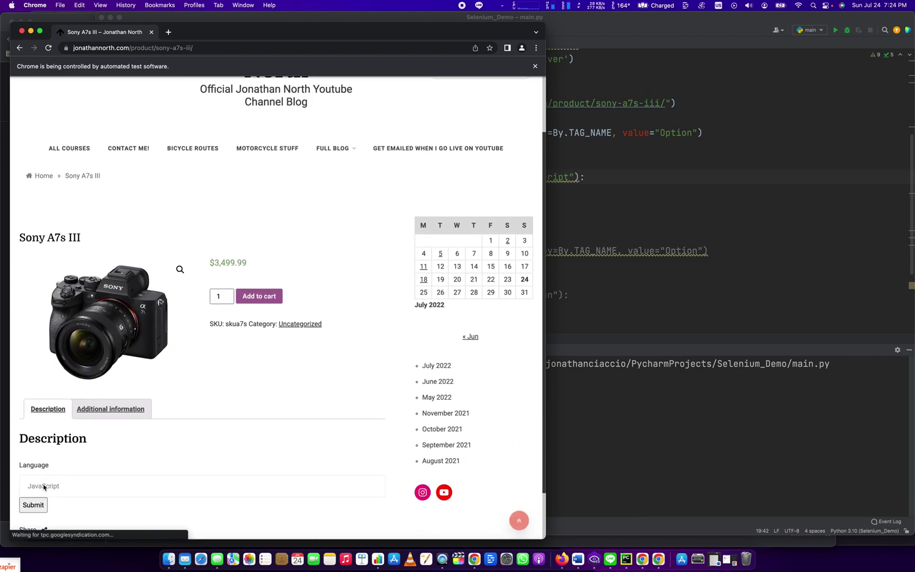
click(67, 481)
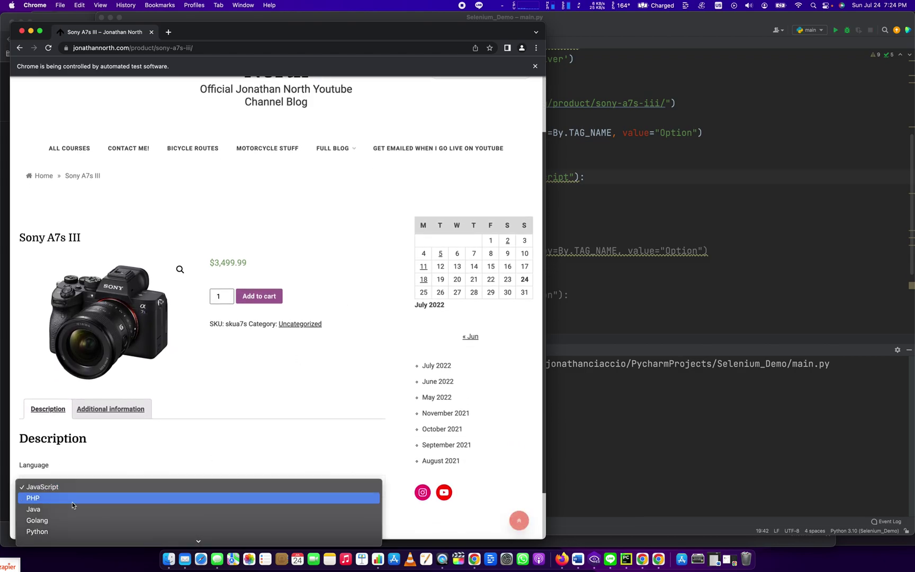
click(617, 209)
double_click(543, 178)
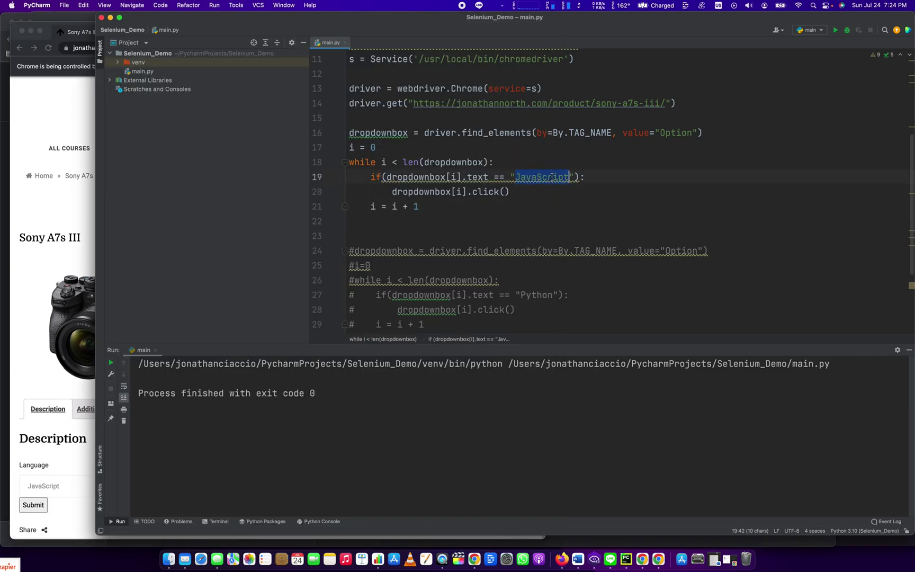
text(J)
click(34, 490)
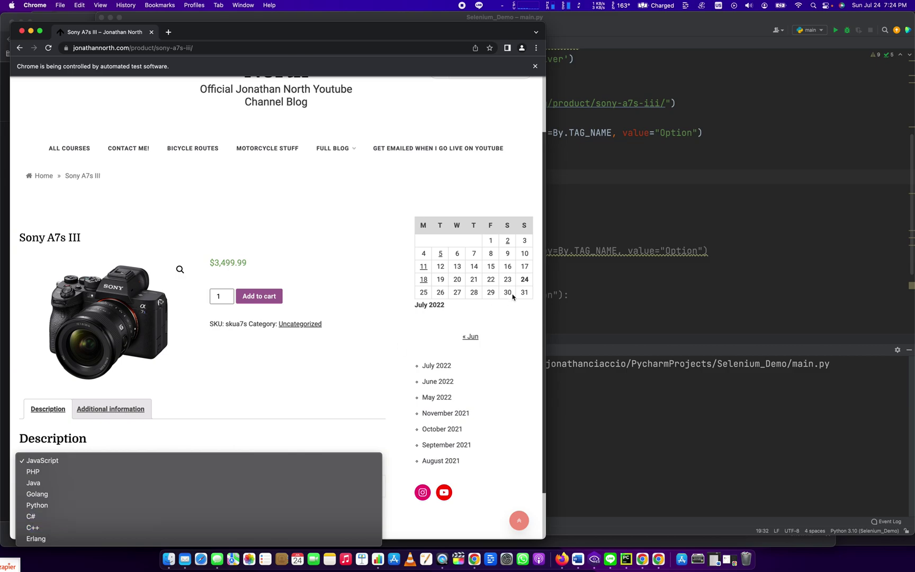
Step: Enter C# between the condition's quotes and rerun the script
click(582, 244)
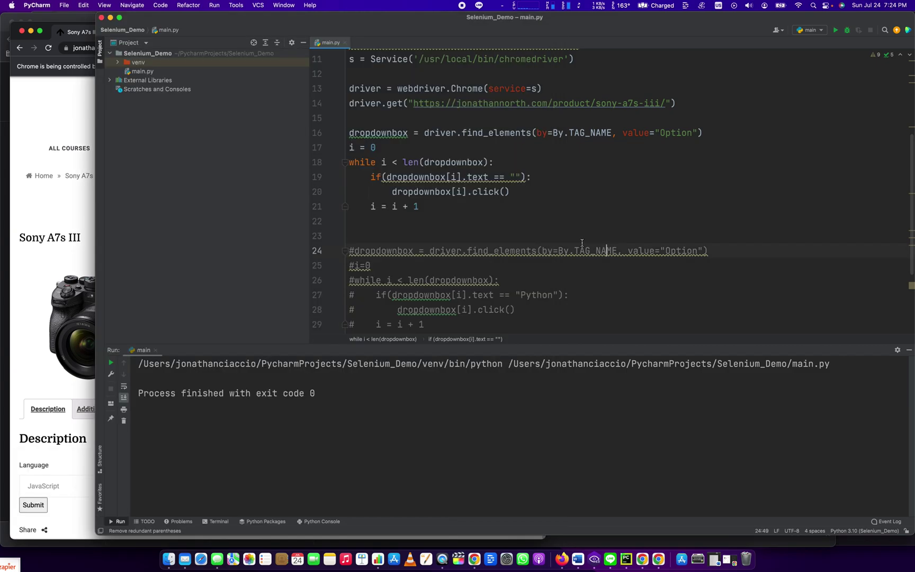
click(515, 177)
text(C#)
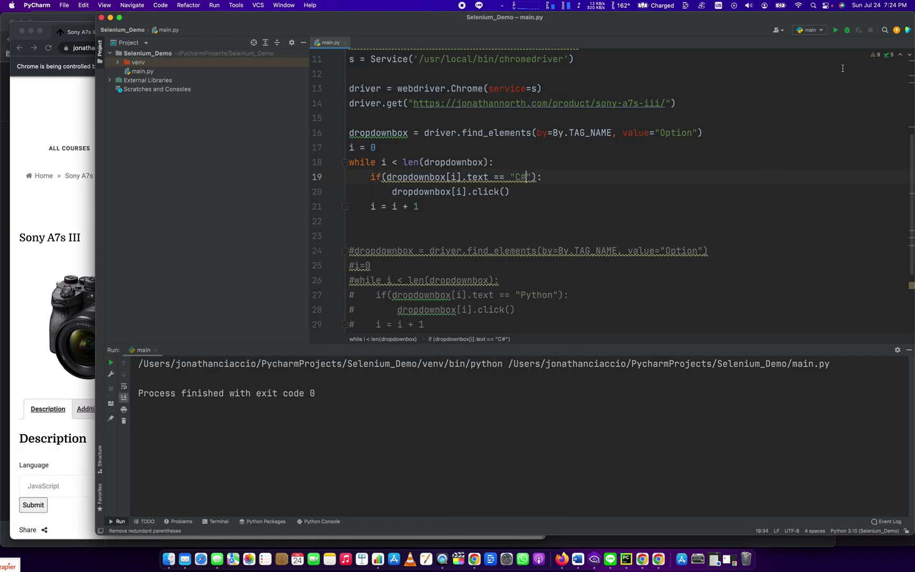
click(835, 31)
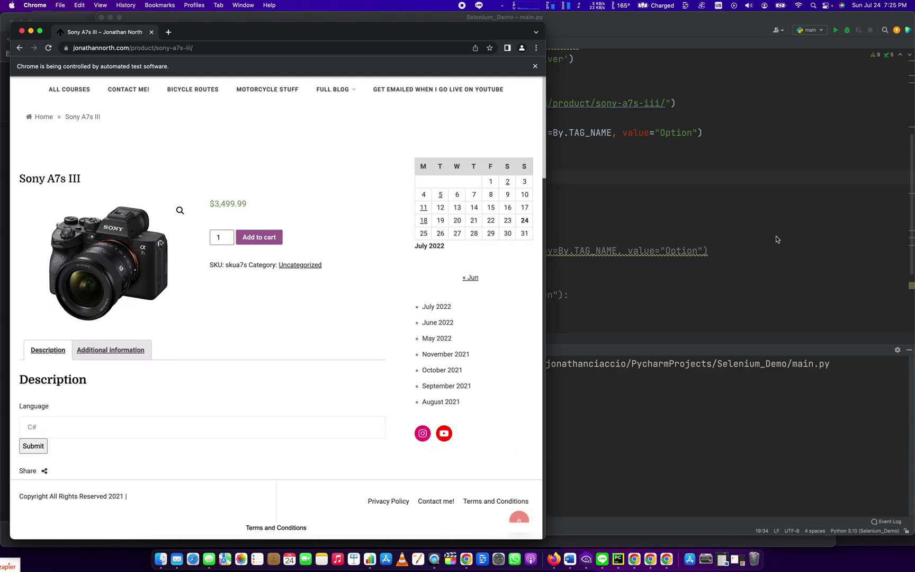
Step: Switch back to the PyCharm editor after the C# run exits with code 0
click(729, 192)
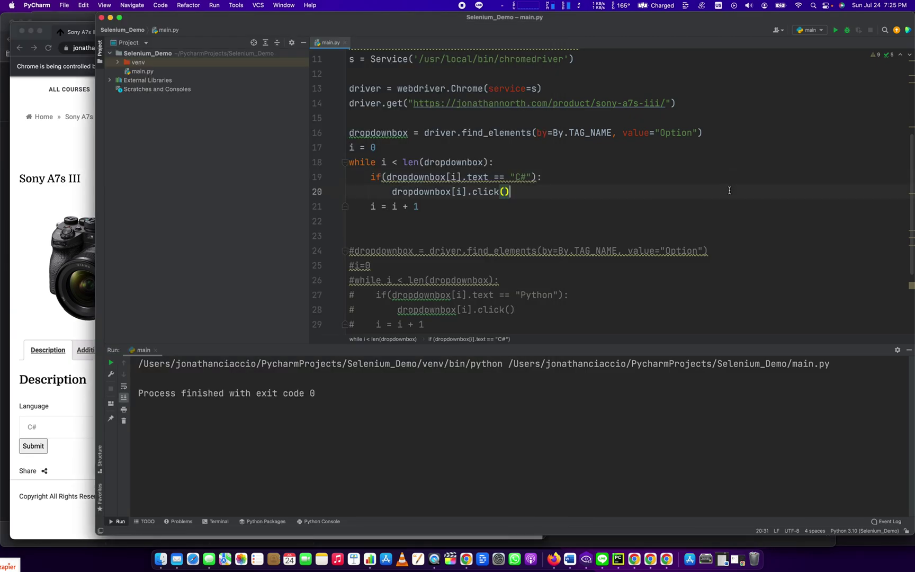